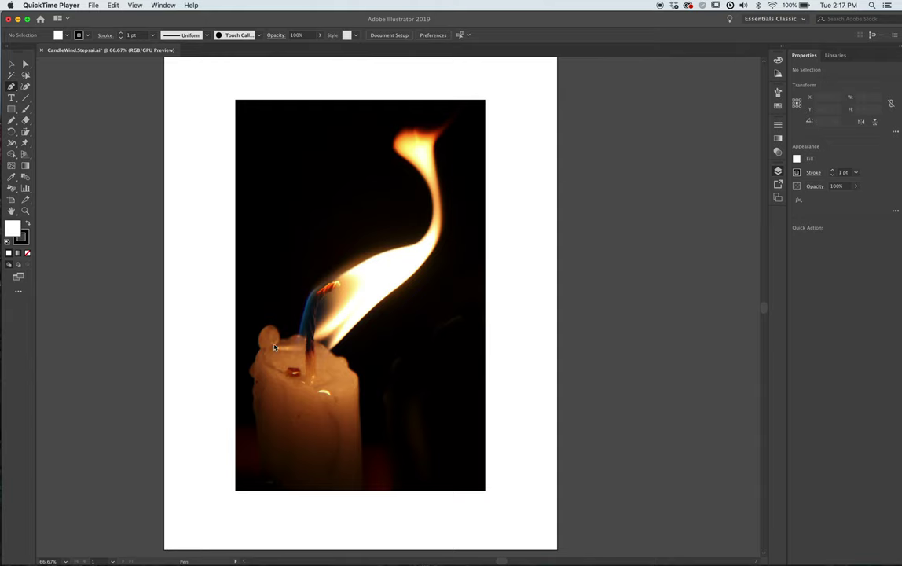
- Zoom in on the candle's top and add a new Layer 5 just above the Image layer
click(222, 311)
key(super+space)
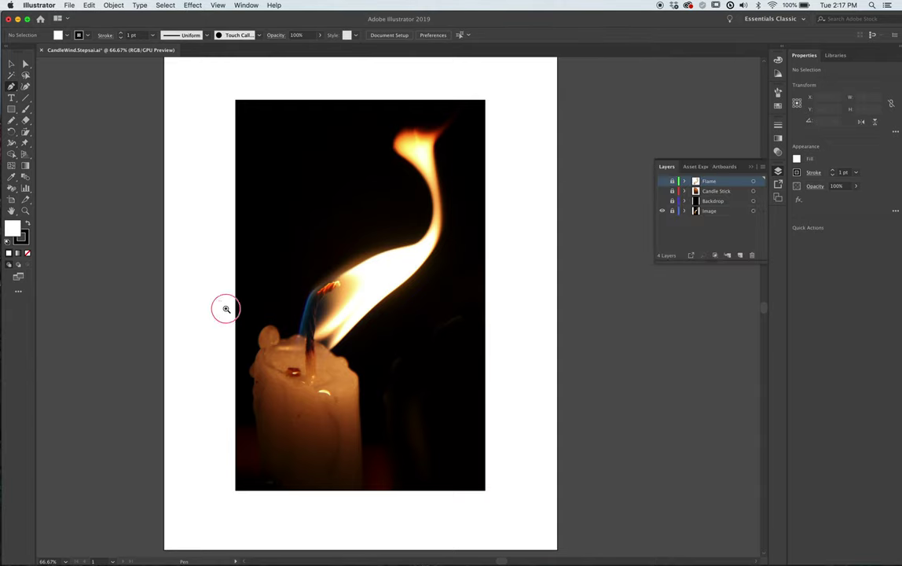
drag(222, 301, 407, 478)
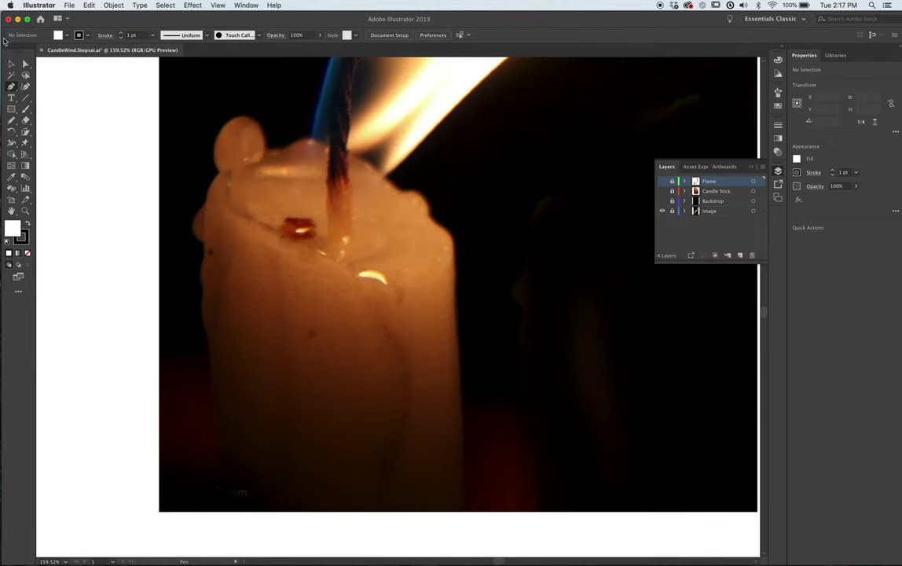
click(12, 119)
mouse_move(220, 494)
mouse_down()
mouse_move(197, 233)
mouse_move(211, 210)
mouse_move(195, 187)
mouse_up()
click(739, 256)
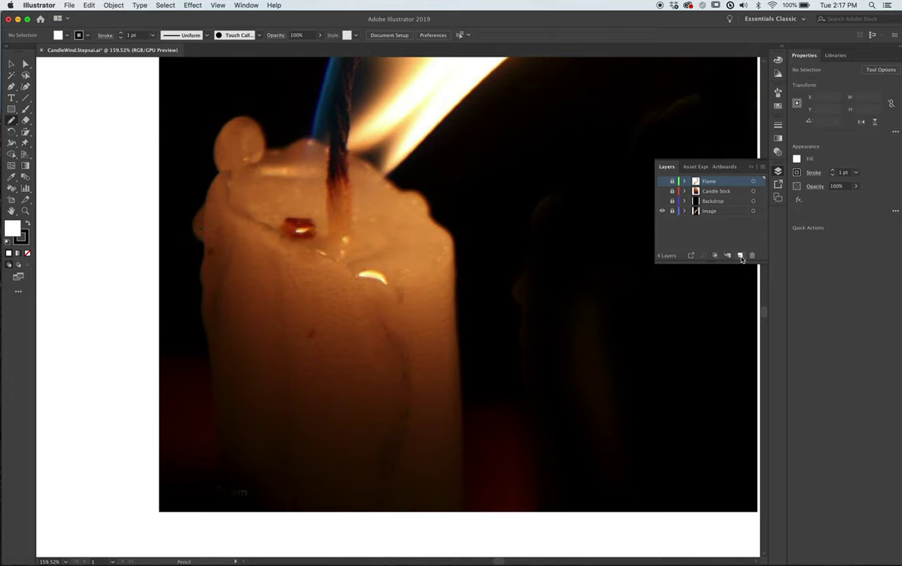
drag(729, 183, 726, 212)
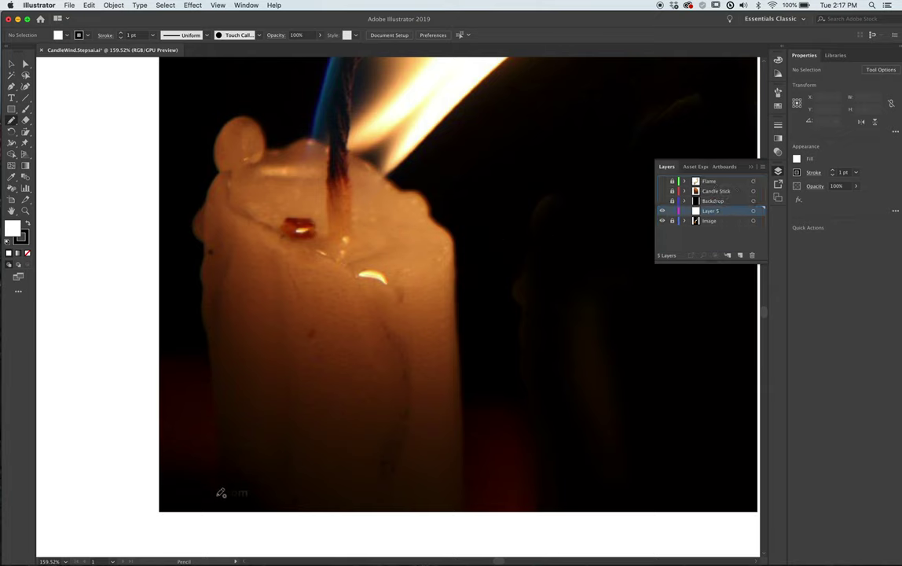
- Trace the whole candle, wax blob included, with the Pencil, keeping Fidelity at Accurate
mouse_move(218, 492)
mouse_down()
mouse_move(203, 258)
mouse_move(192, 230)
mouse_move(219, 166)
mouse_move(222, 128)
mouse_move(239, 118)
mouse_move(269, 149)
mouse_move(304, 139)
mouse_move(362, 156)
mouse_move(424, 202)
mouse_move(454, 239)
mouse_move(481, 511)
mouse_move(412, 500)
mouse_move(217, 495)
mouse_up()
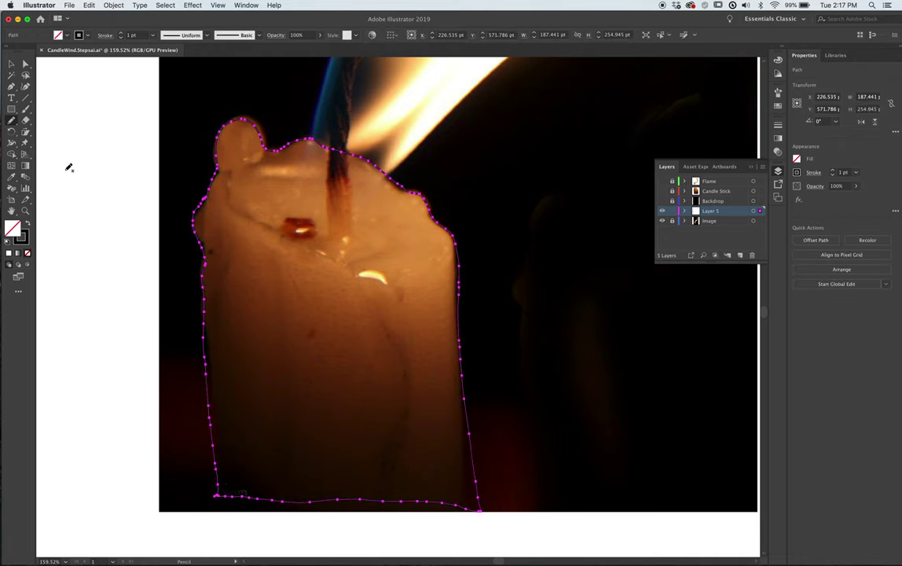
double_click(12, 122)
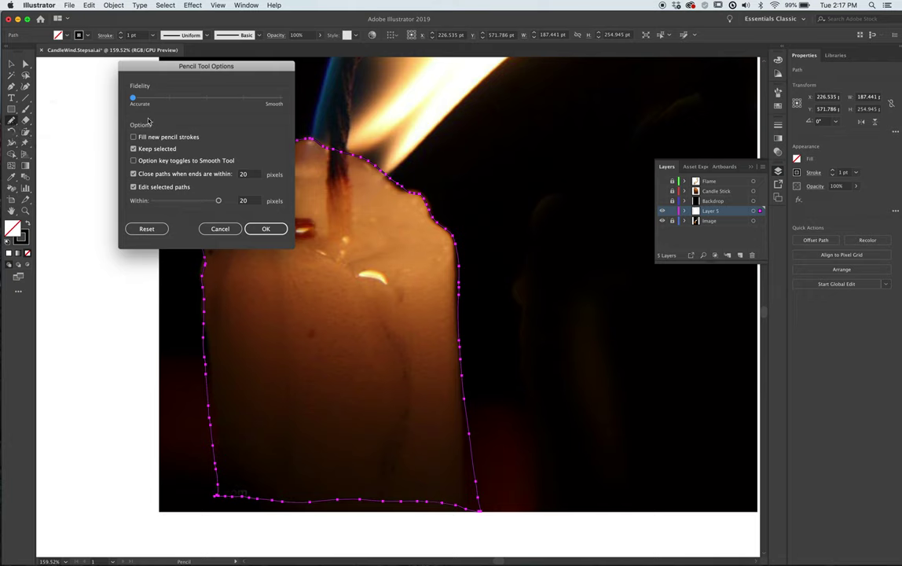
mouse_move(135, 98)
mouse_down()
mouse_move(181, 97)
mouse_move(133, 98)
mouse_up()
click(285, 230)
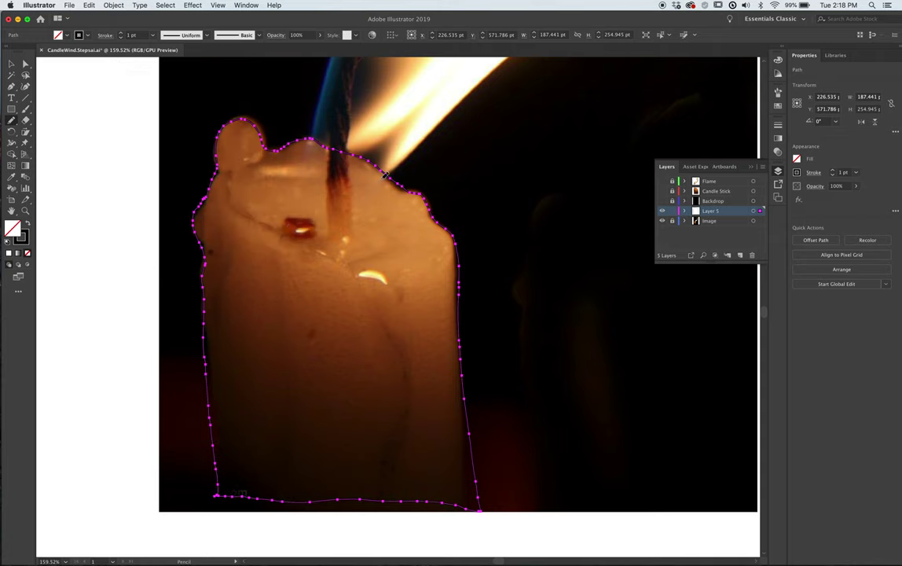
- Smooth the left edge of the traced candle outline with the Smooth tool
click(11, 120)
click(55, 144)
mouse_move(213, 148)
mouse_down()
mouse_move(216, 178)
mouse_move(198, 228)
mouse_move(214, 309)
mouse_move(219, 393)
mouse_move(205, 413)
mouse_move(218, 496)
mouse_move(292, 509)
mouse_move(311, 509)
mouse_move(275, 497)
mouse_move(495, 511)
mouse_move(474, 503)
mouse_move(475, 468)
mouse_move(446, 342)
mouse_move(447, 246)
mouse_move(431, 200)
mouse_move(354, 146)
mouse_move(353, 155)
mouse_move(307, 135)
mouse_move(267, 149)
mouse_move(237, 120)
mouse_move(221, 156)
mouse_up()
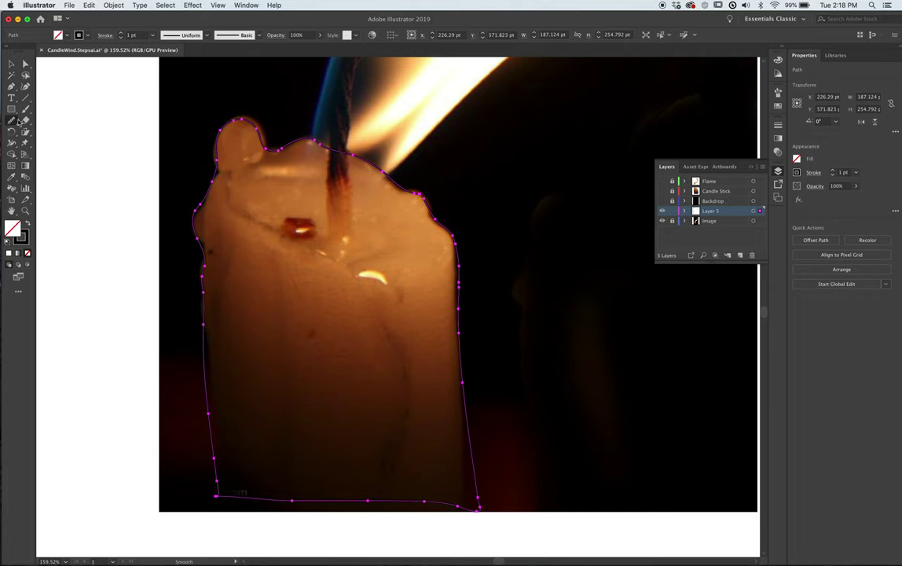
- Fill the outline with sampled orange wax, shift it right, and draw a rectangle over the candle
click(11, 176)
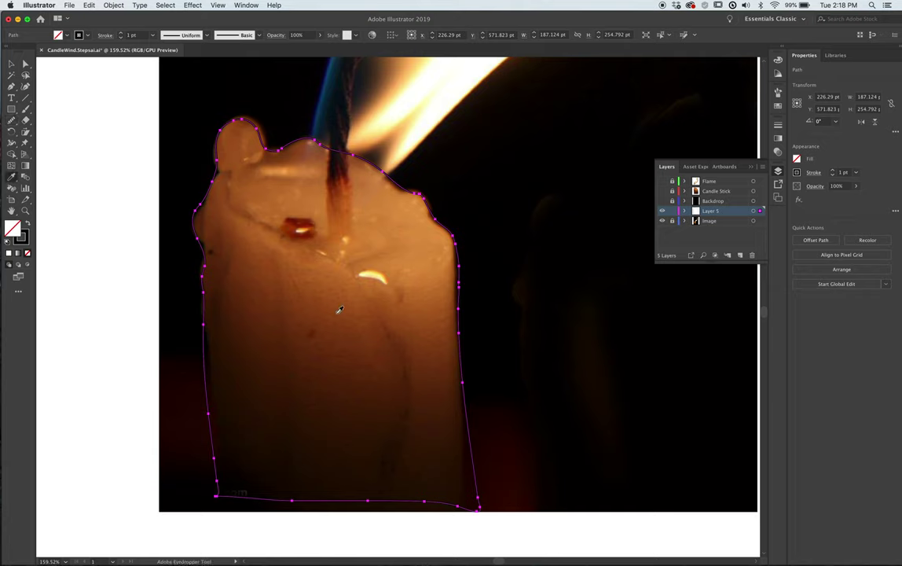
click(330, 462)
drag(370, 468, 559, 483)
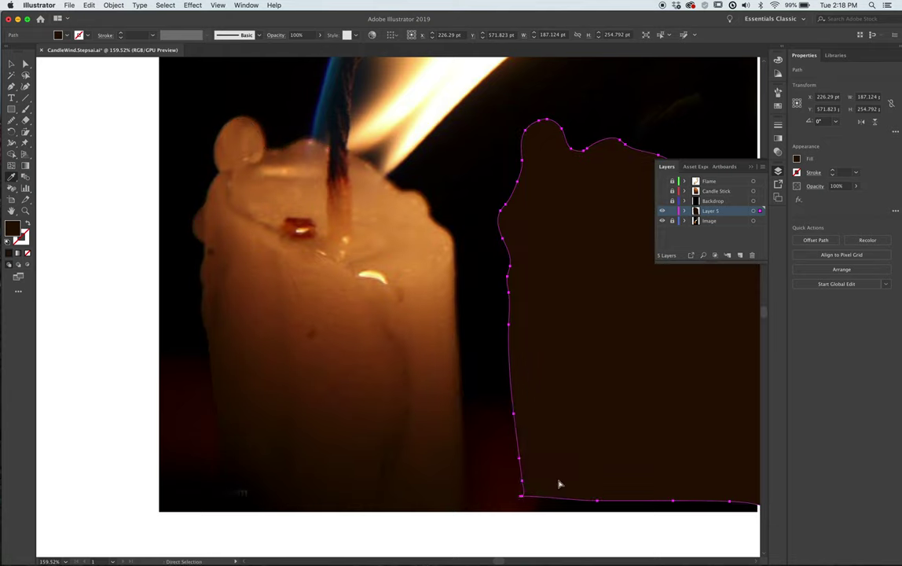
click(377, 211)
key(super+shift+a)
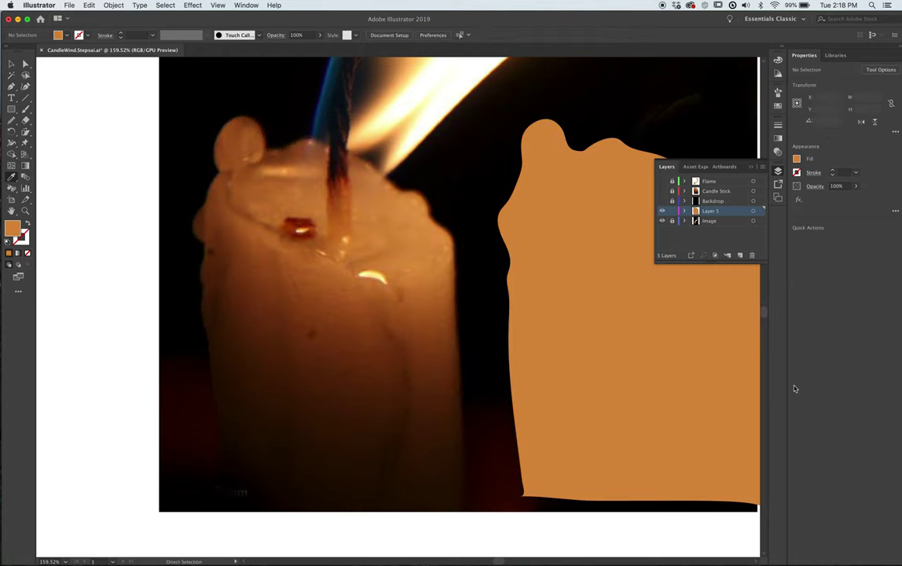
click(11, 108)
mouse_move(172, 99)
mouse_down()
mouse_move(196, 145)
mouse_move(426, 455)
mouse_move(499, 526)
mouse_move(496, 512)
mouse_up()
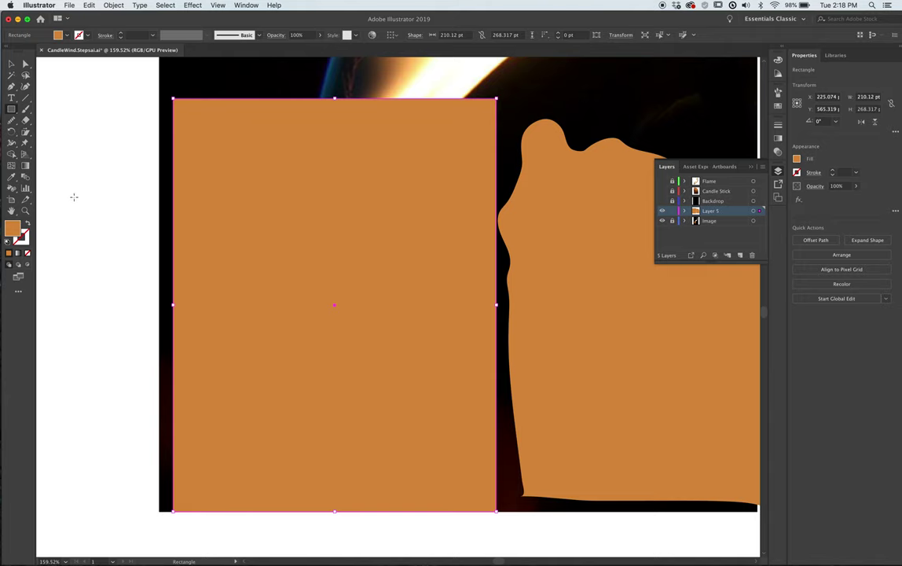
- Fill the rectangle with dark brown sampled from the photo and convert it to a 3×3 gradient mesh
click(26, 254)
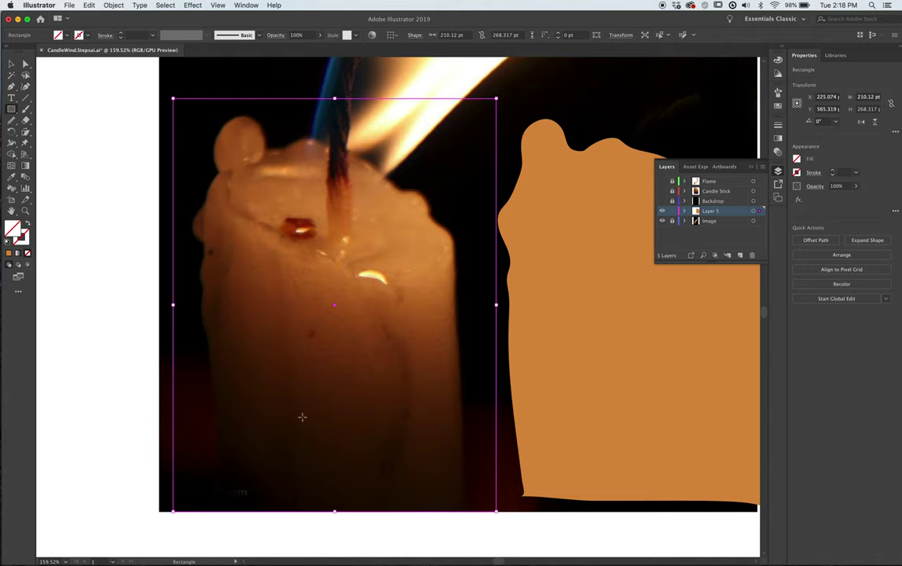
key(i)
click(279, 472)
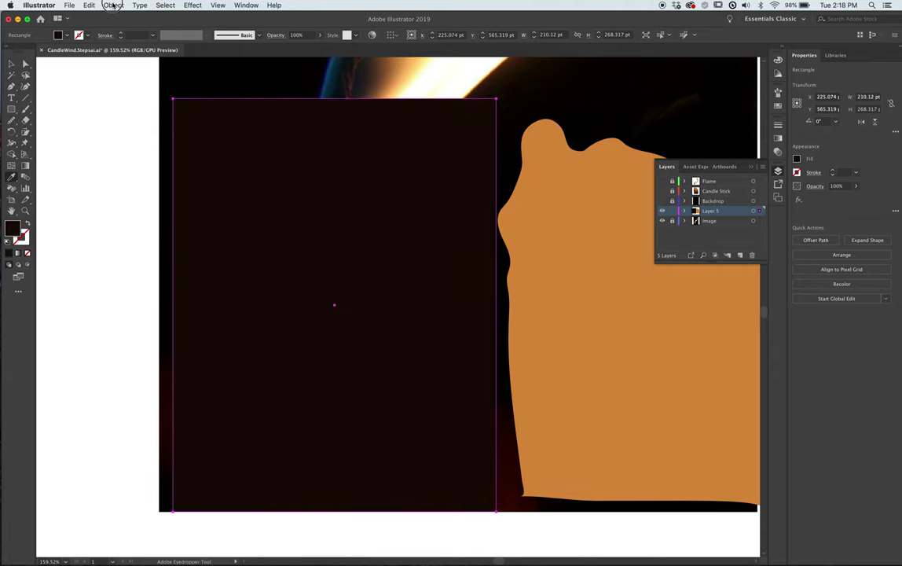
click(113, 5)
click(137, 136)
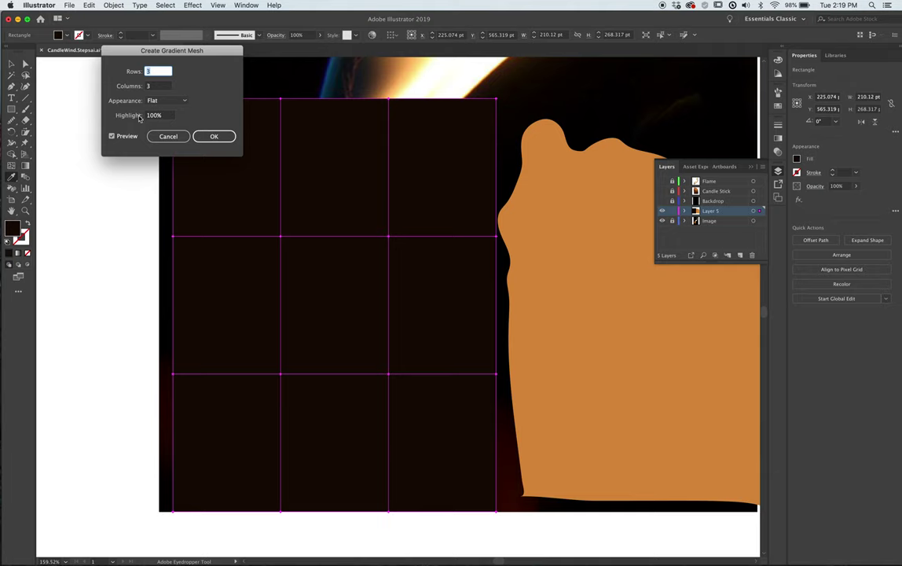
click(214, 136)
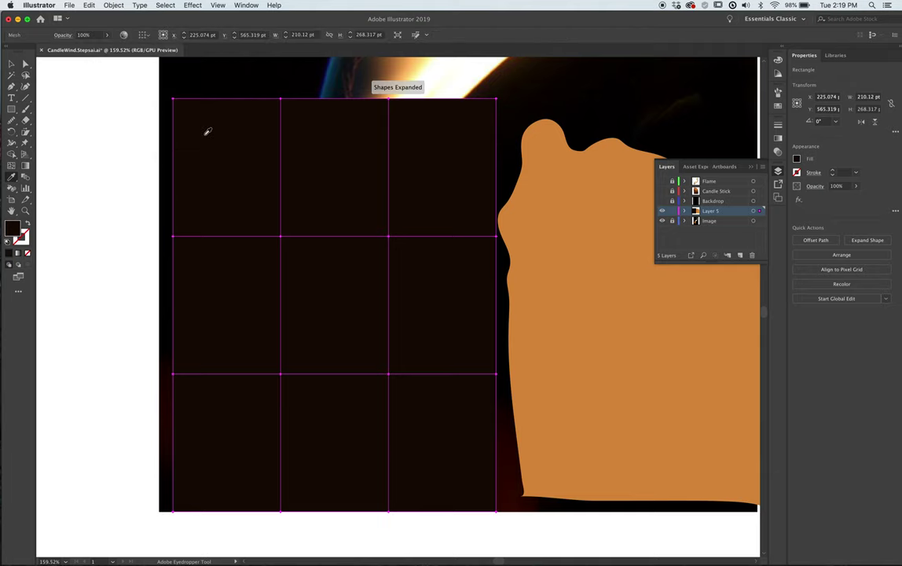
key(v)
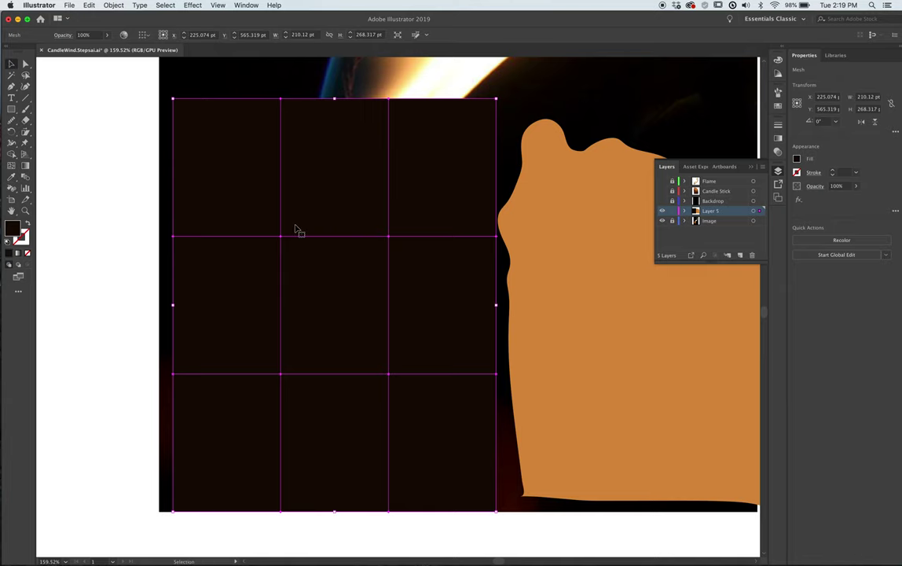
- Paste the orange candle shape in front of the dark mesh and position it over the mesh
drag(683, 356, 580, 352)
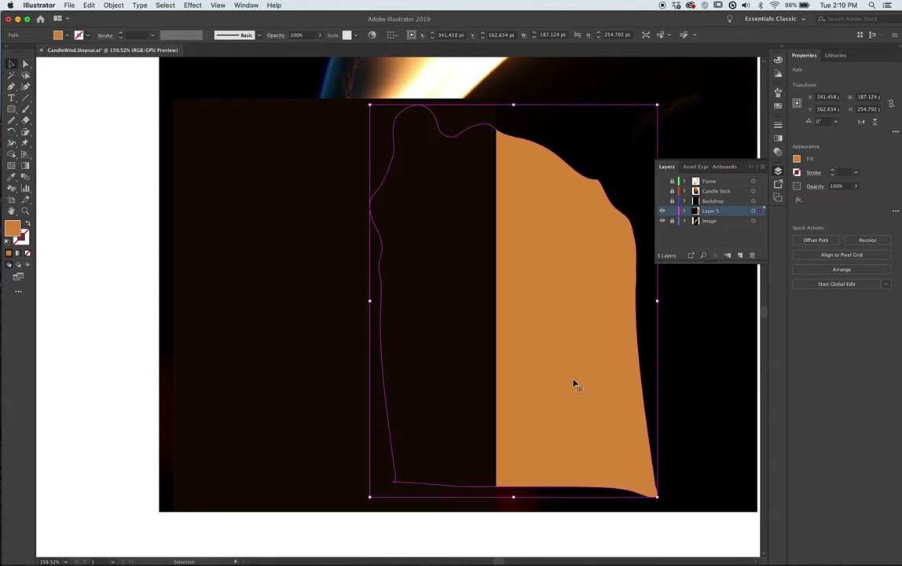
key(ctrl+x)
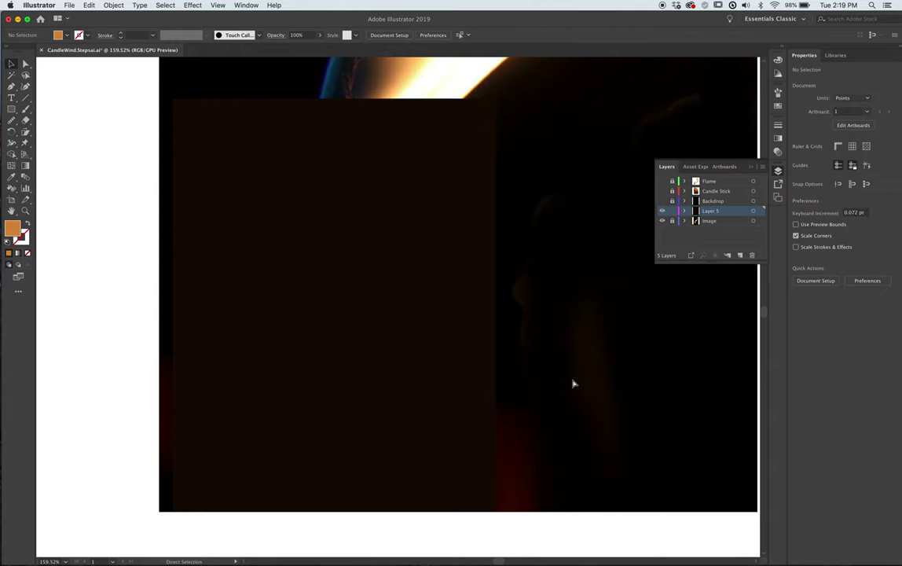
key(ctrl+f)
key(a)
click(556, 359)
drag(556, 359, 372, 330)
key(v)
shift+click(432, 152)
drag(371, 174, 570, 211)
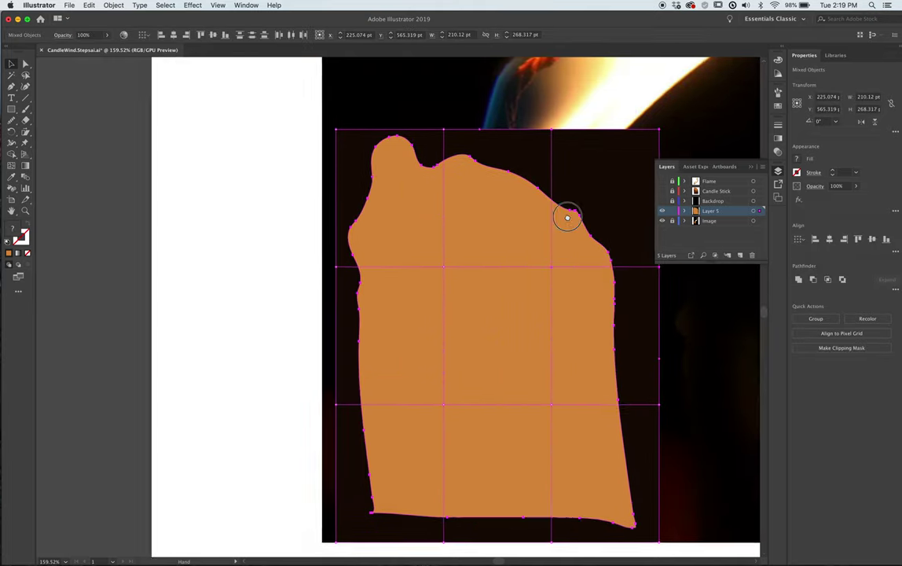
- Move the orange shape and mesh to the left of the candle photo and select both
click(471, 250)
shift+click(412, 195)
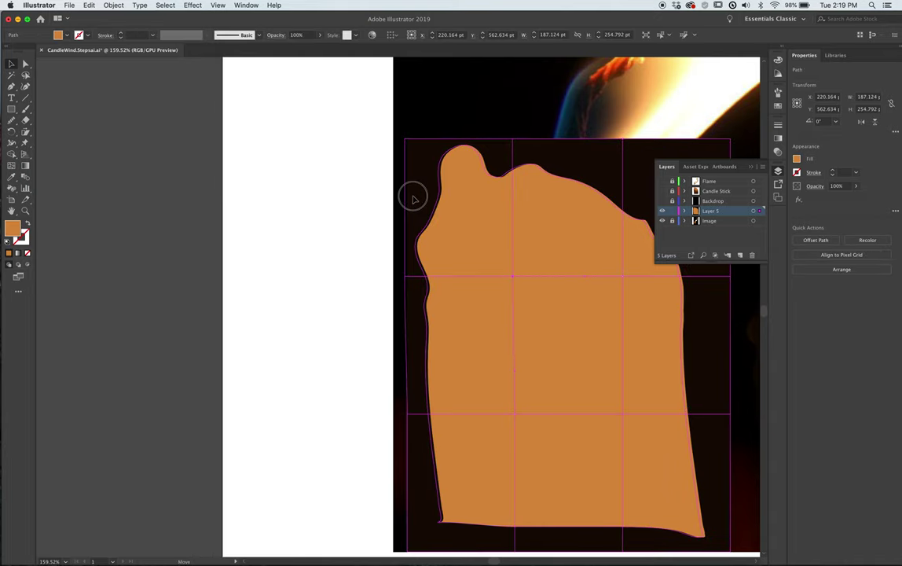
drag(412, 195, 312, 175)
key(ctrl+z)
click(222, 152)
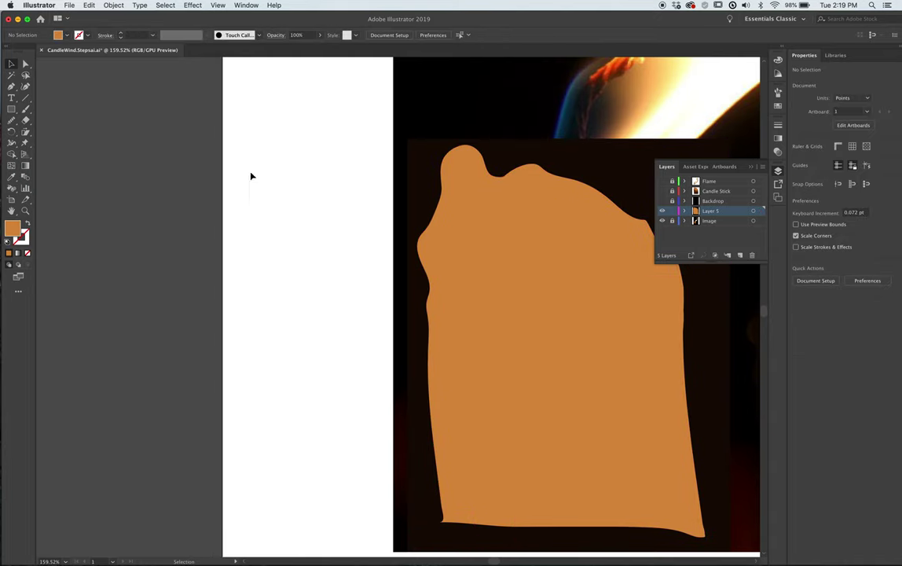
click(428, 183)
drag(417, 181, 151, 177)
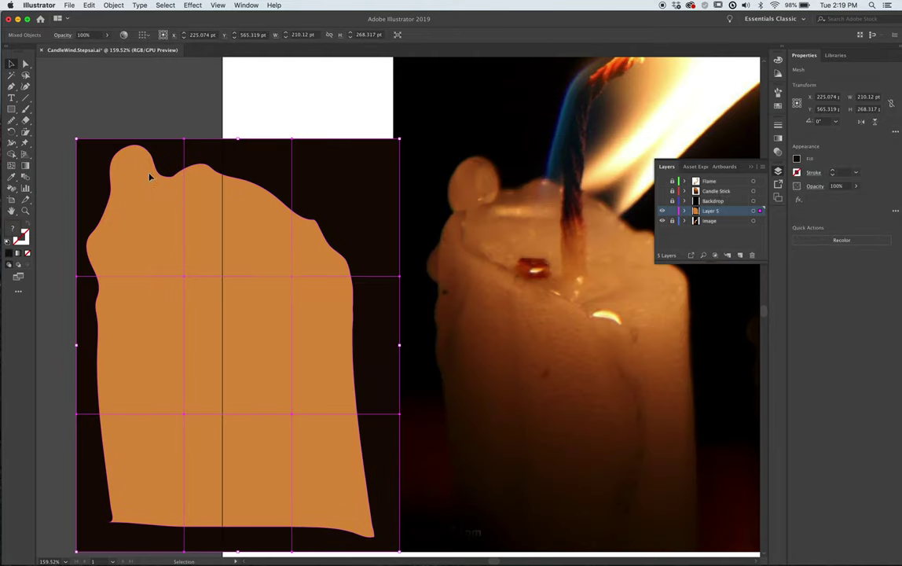
click(229, 88)
click(330, 168)
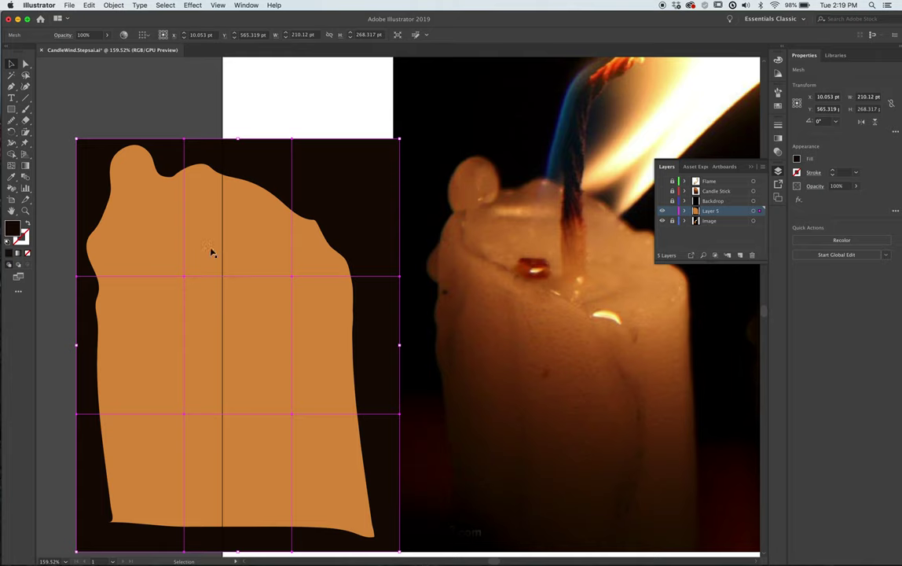
drag(96, 97, 228, 248)
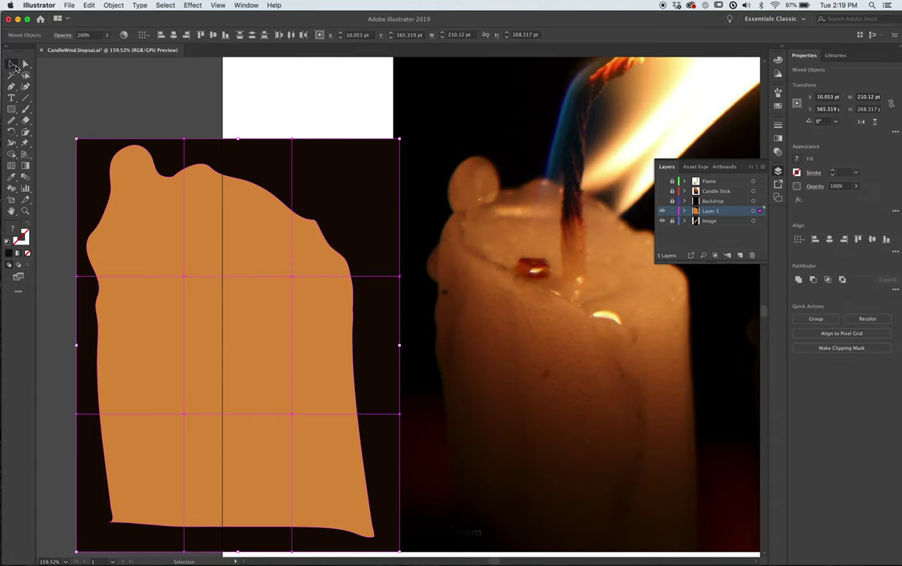
drag(97, 100, 222, 247)
- Make a clipping mask so the dark mesh is clipped to the candle outline
click(116, 6)
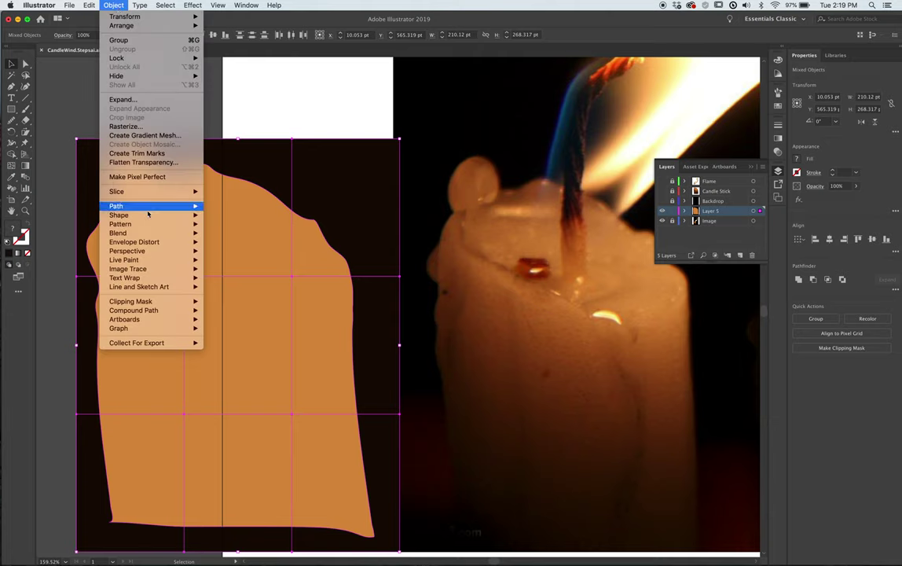
mouse_move(149, 304)
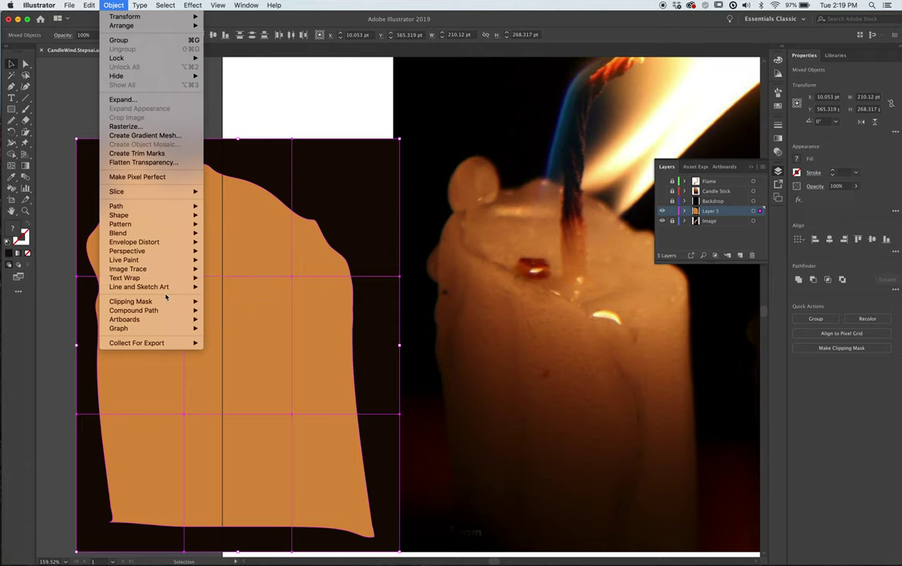
click(223, 306)
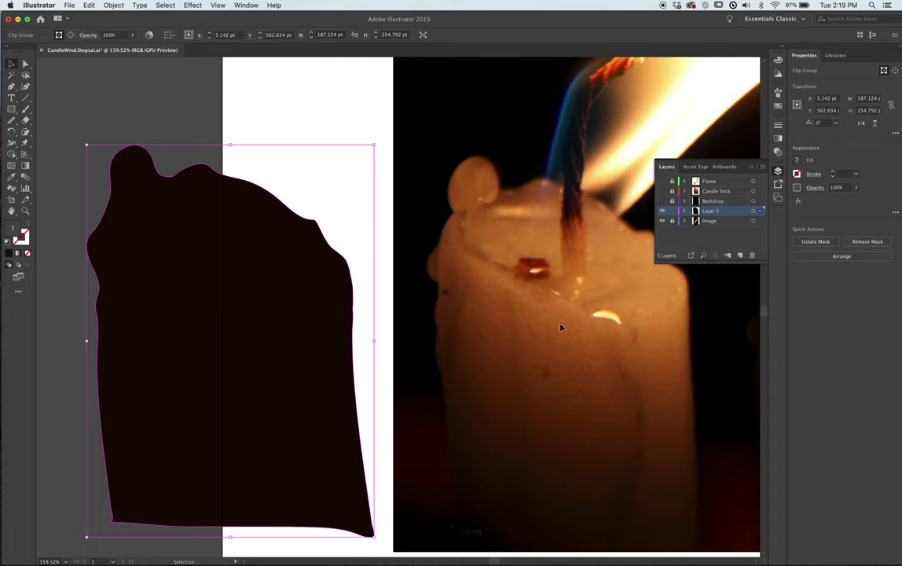
key(i)
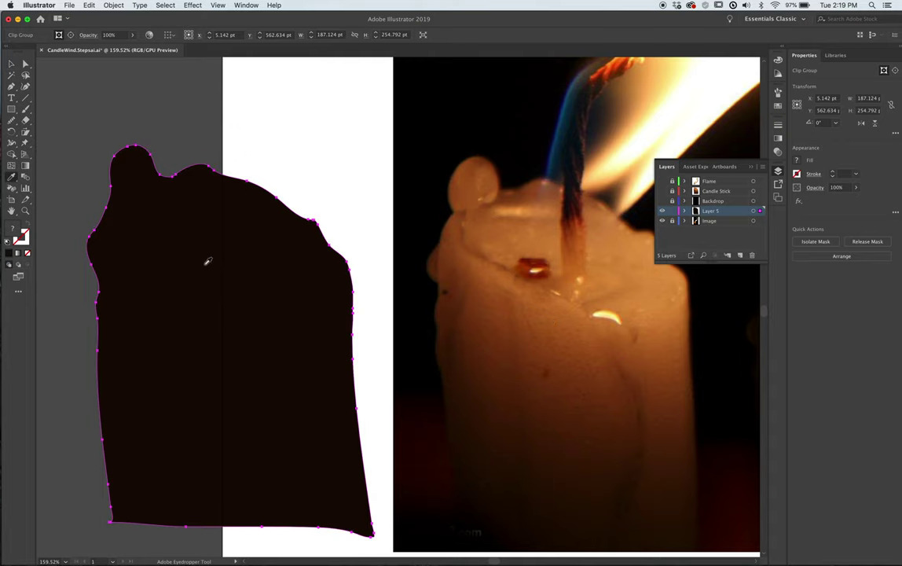
click(25, 63)
- Color the upper mesh points of the candle with orange sampled from the photo
click(110, 115)
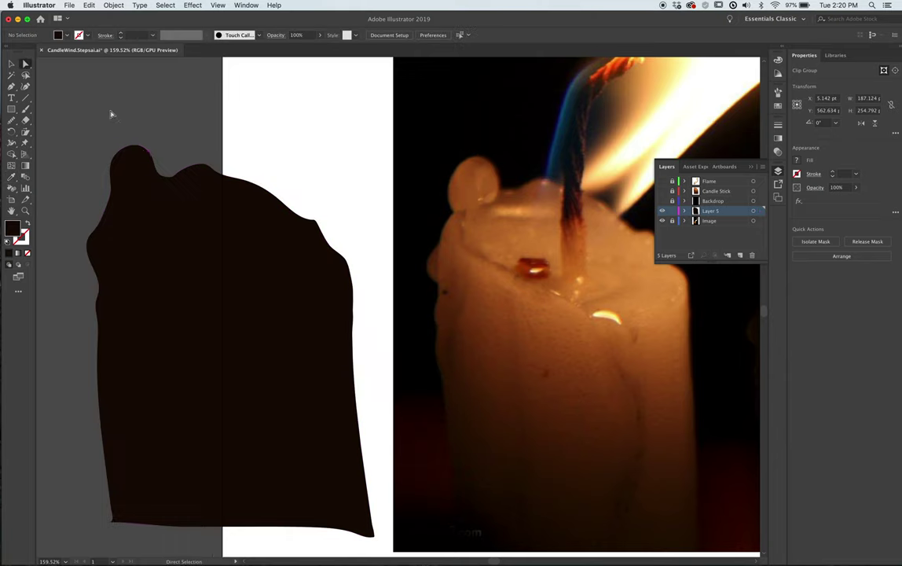
click(197, 282)
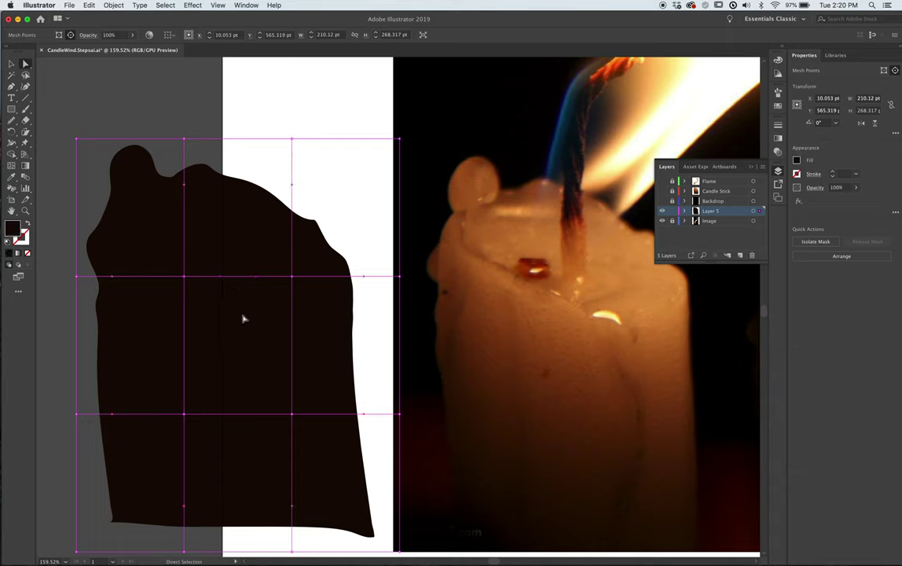
click(239, 249)
click(11, 177)
click(615, 250)
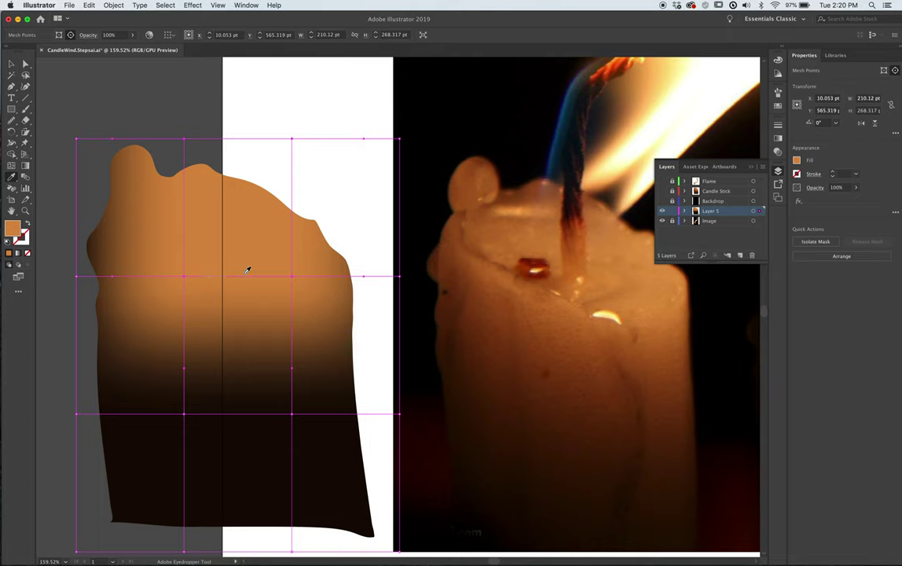
- Drag the top-edge and middle mesh points downward to spread the orange
key(a)
click(292, 140)
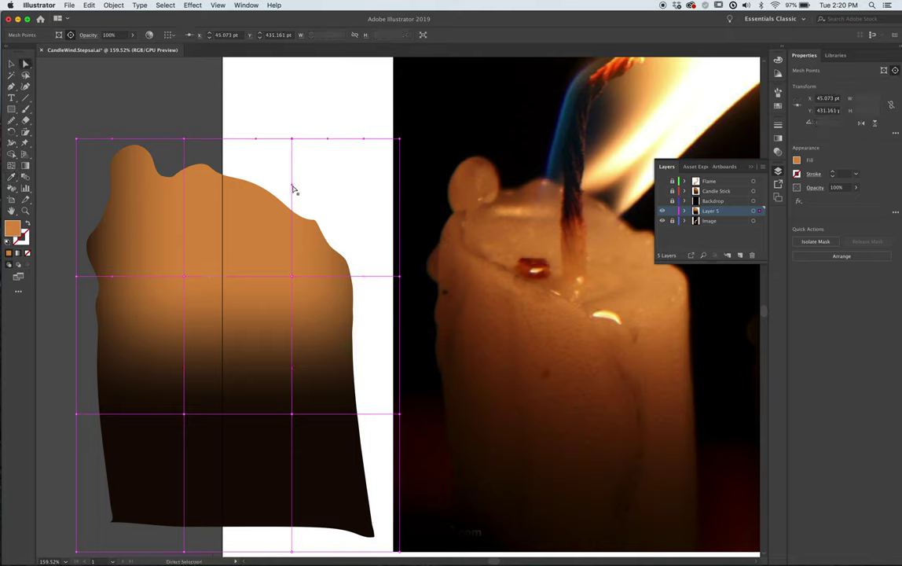
mouse_move(292, 189)
mouse_down()
mouse_move(301, 185)
mouse_move(278, 177)
mouse_move(292, 180)
mouse_up()
mouse_move(293, 275)
mouse_down()
mouse_move(247, 287)
mouse_move(289, 398)
mouse_move(278, 312)
mouse_move(288, 286)
mouse_up()
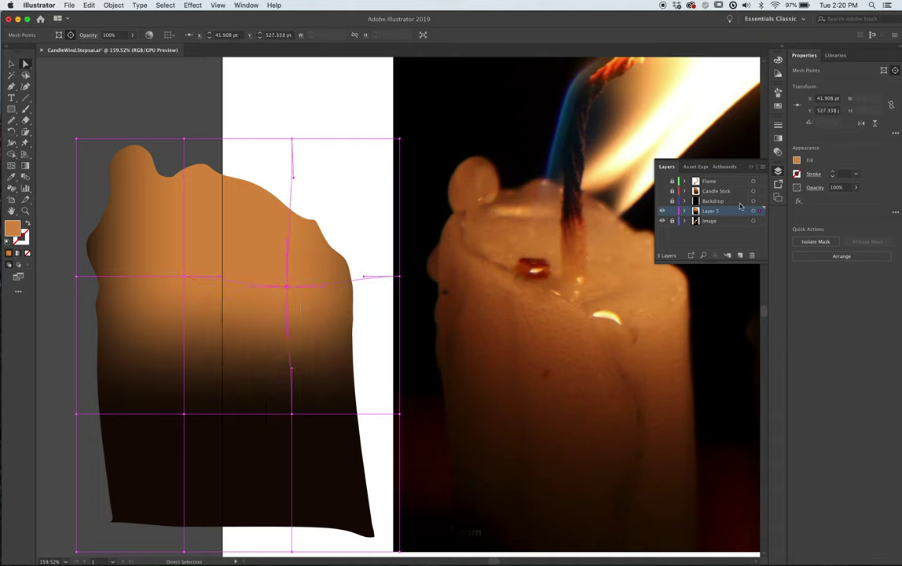
- Set Layer 5's layer colour to Green
double_click(692, 212)
click(424, 285)
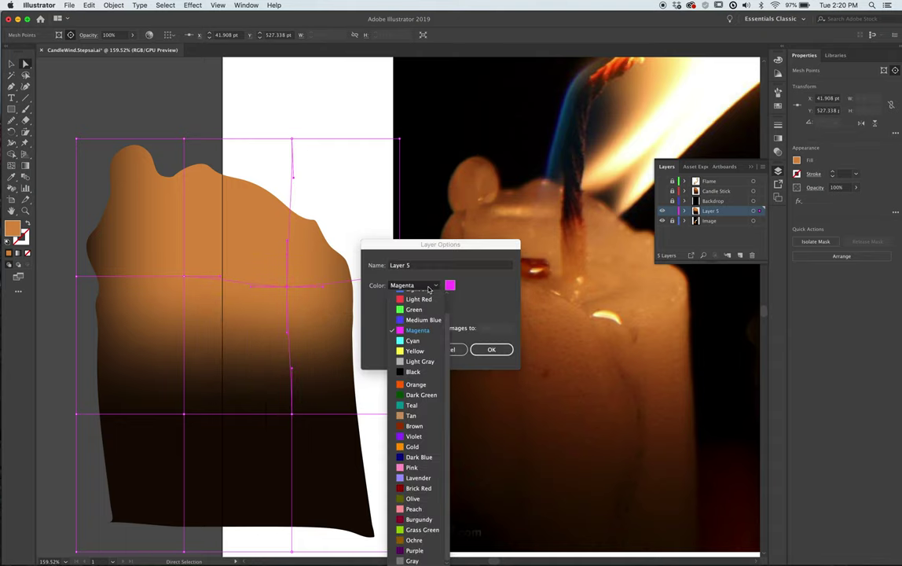
click(425, 305)
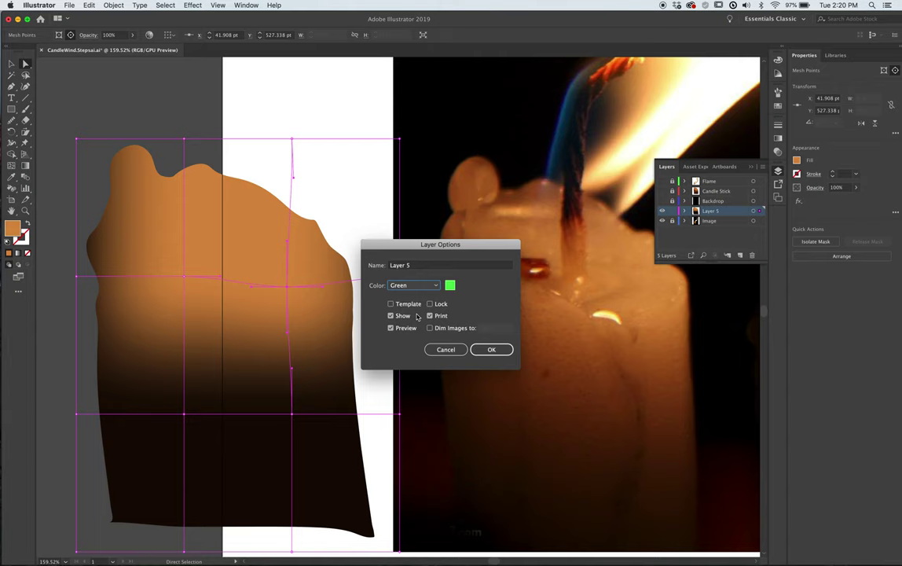
click(488, 349)
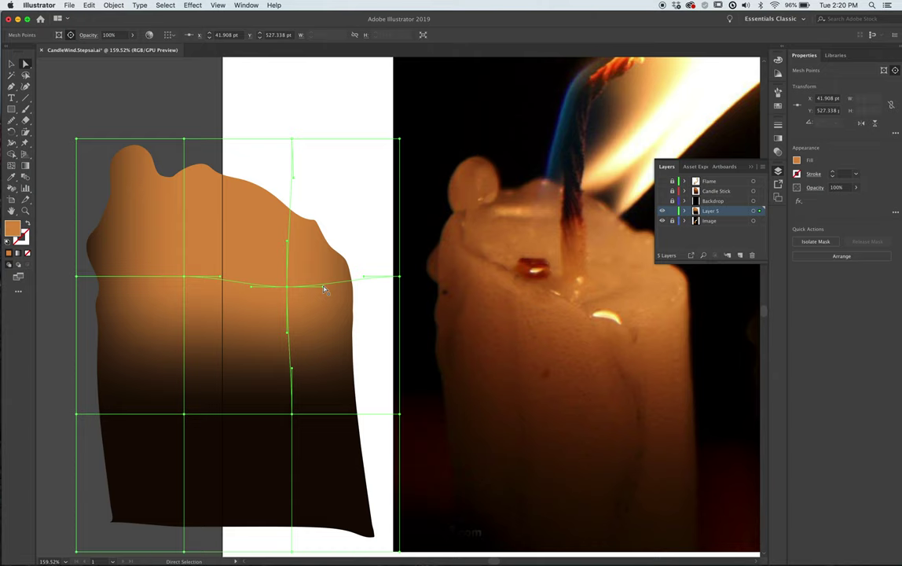
- Drag the lower and left mesh points and handles down to curve the glow over the dark base
drag(323, 288, 319, 345)
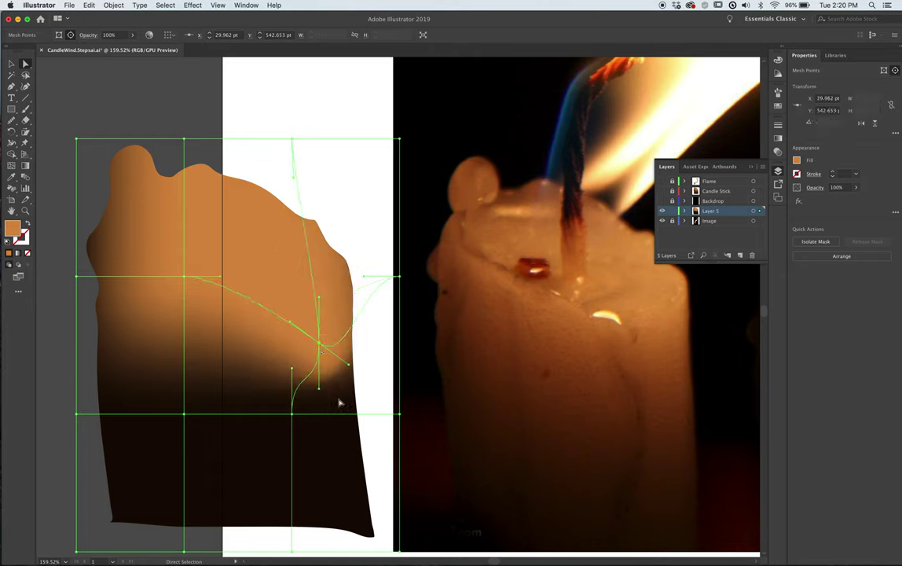
click(292, 414)
drag(292, 417, 289, 464)
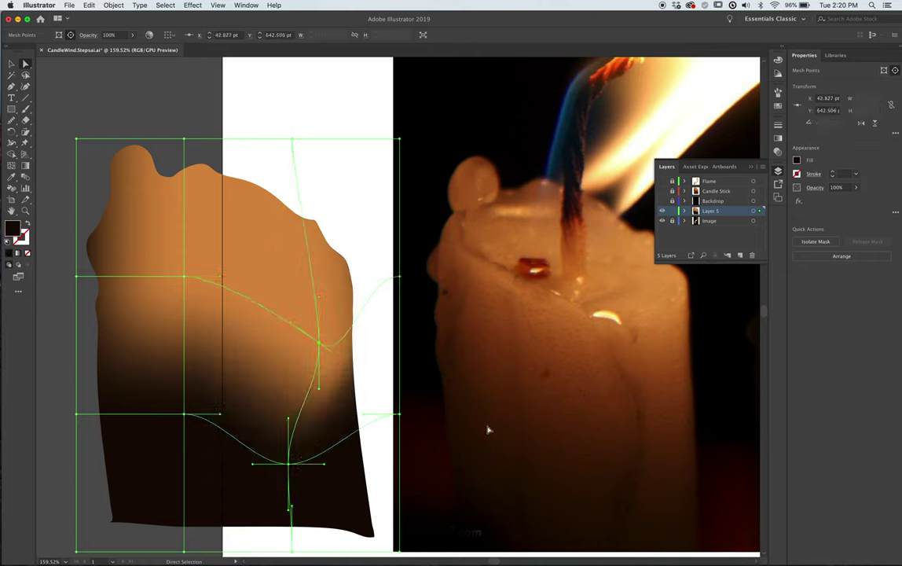
drag(184, 415, 196, 440)
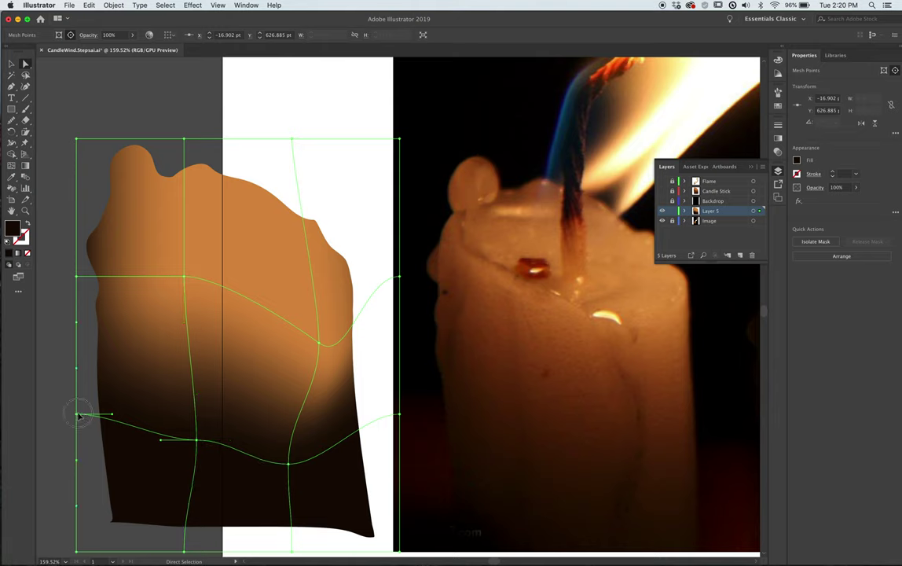
drag(76, 414, 85, 439)
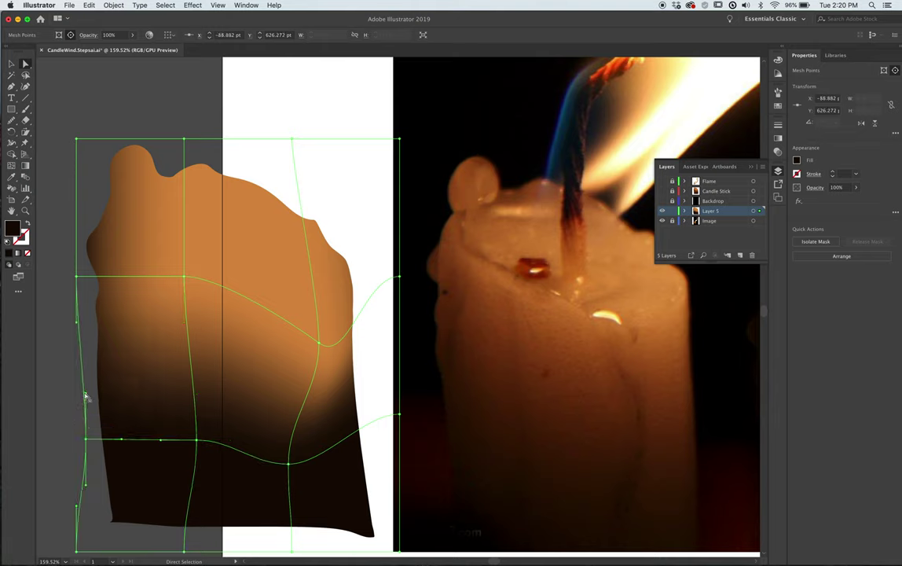
drag(86, 396, 74, 379)
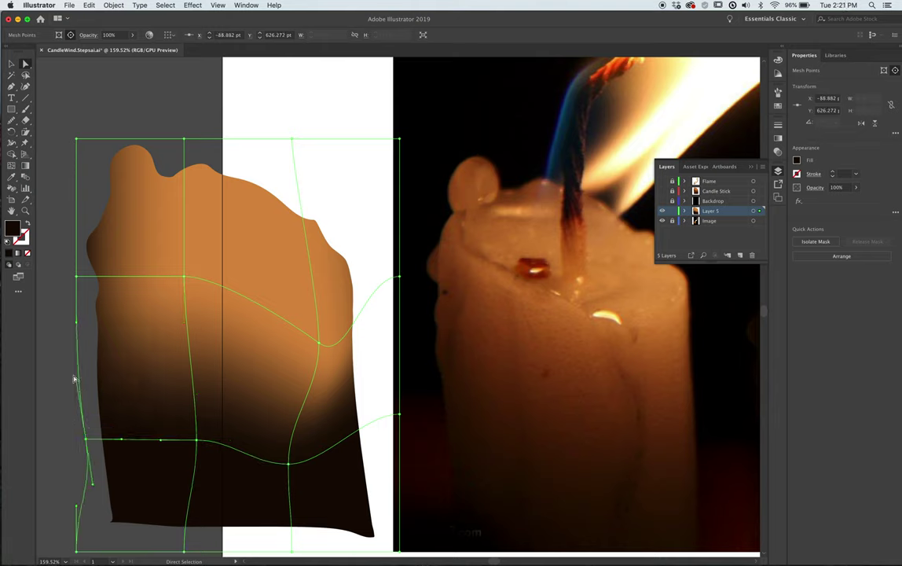
click(181, 118)
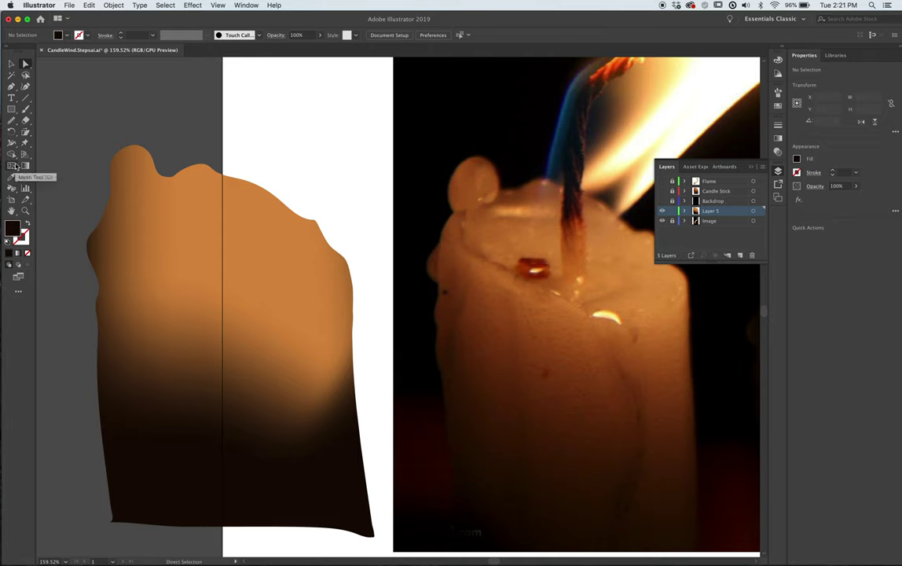
- Draw three wavy Pencil strands over the wax drips and close them with a straight Pen bottom edge
key(n)
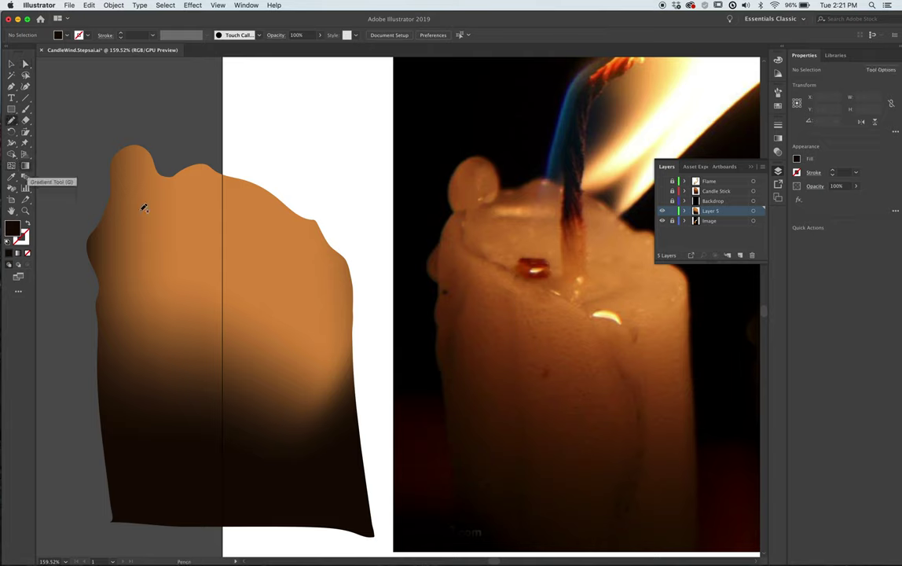
mouse_move(696, 514)
mouse_down()
mouse_move(636, 524)
mouse_move(632, 382)
mouse_move(600, 338)
mouse_move(626, 405)
mouse_move(624, 440)
mouse_move(597, 523)
mouse_move(581, 503)
mouse_move(562, 505)
mouse_move(529, 432)
mouse_move(509, 304)
mouse_move(520, 506)
mouse_move(501, 489)
mouse_move(488, 500)
mouse_move(479, 492)
mouse_move(457, 397)
mouse_move(475, 286)
mouse_move(456, 323)
mouse_move(450, 277)
mouse_move(449, 379)
mouse_move(481, 531)
mouse_up()
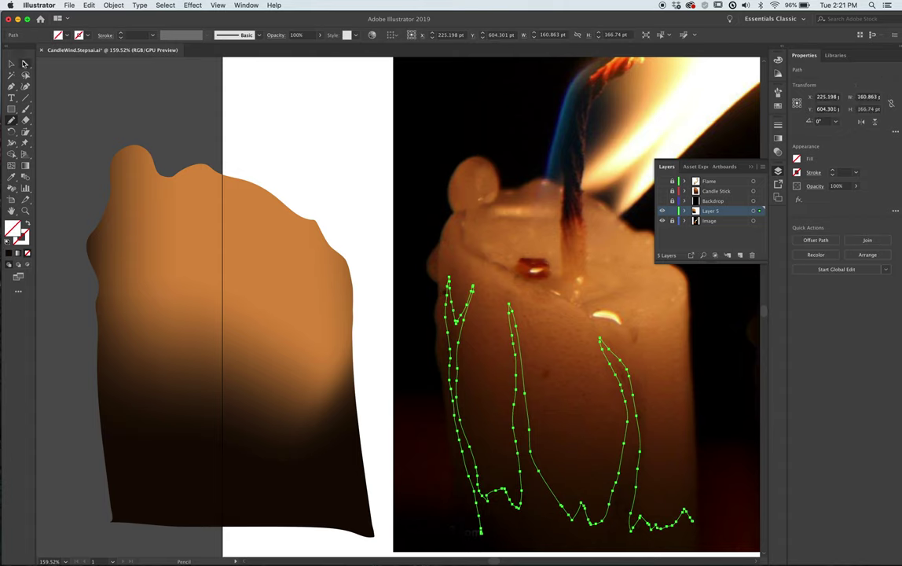
click(11, 87)
click(482, 535)
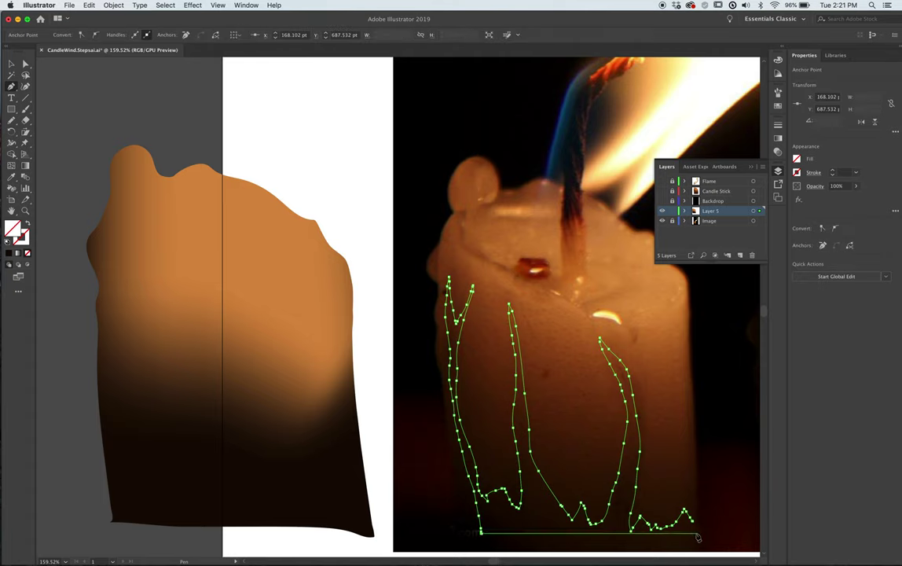
click(697, 536)
click(695, 526)
click(11, 177)
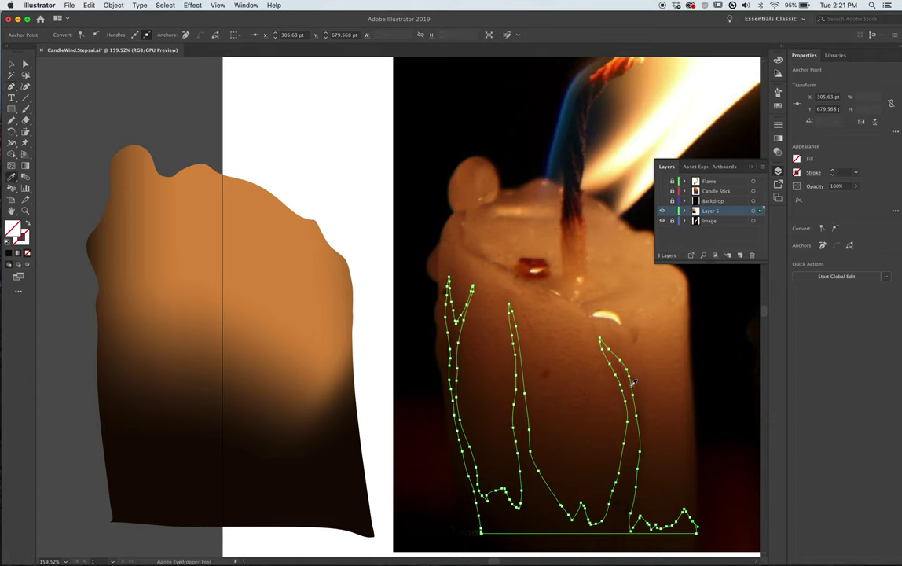
- Fill the strands with sampled near-black and drop them onto the lower part of the mesh candle
click(552, 346)
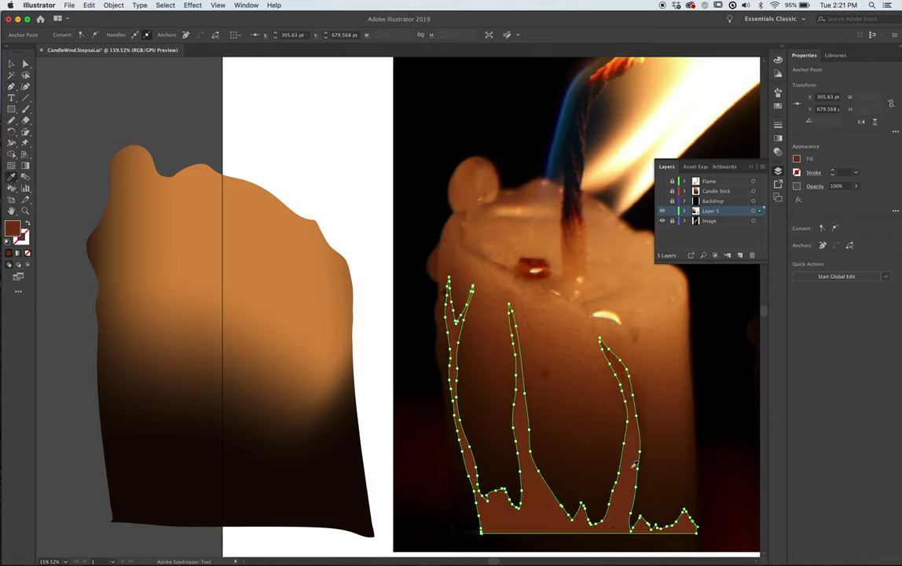
drag(626, 475, 292, 369)
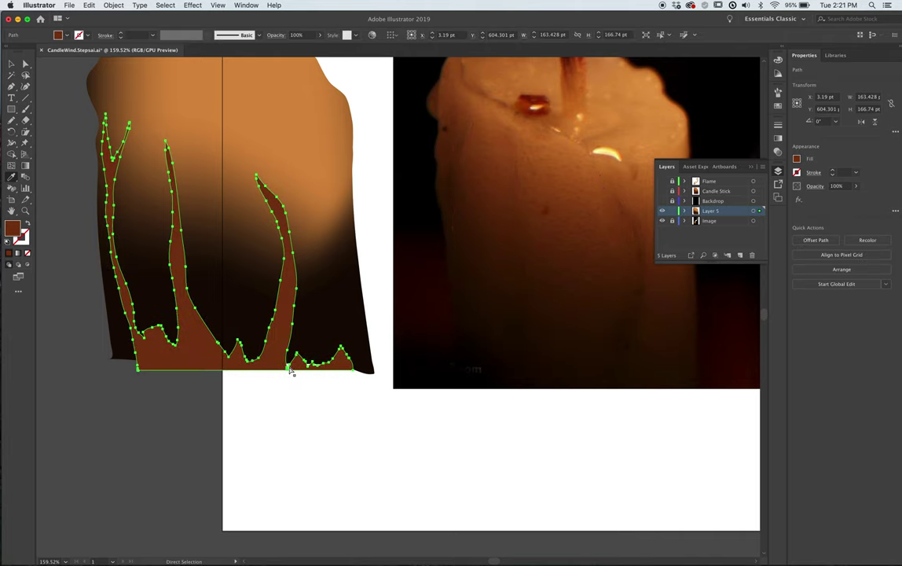
drag(466, 310, 465, 390)
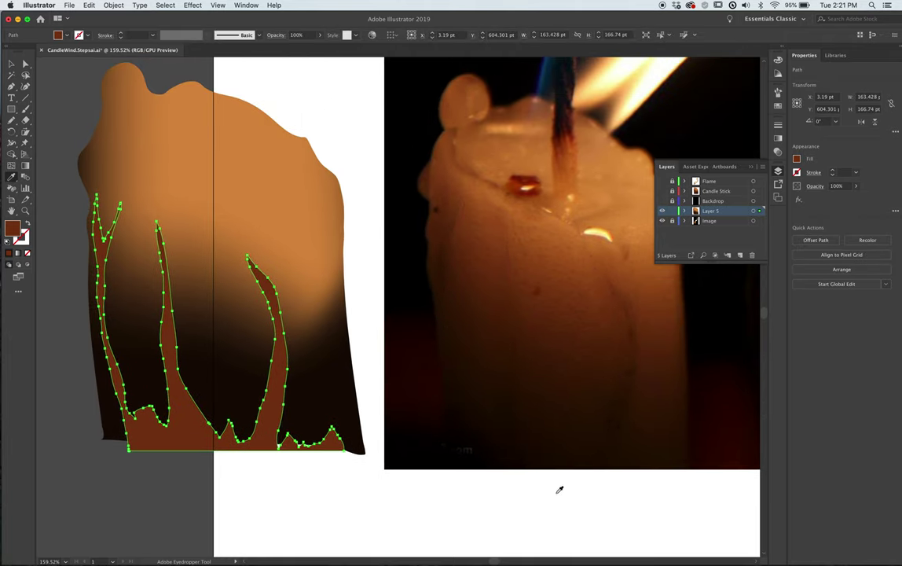
click(521, 458)
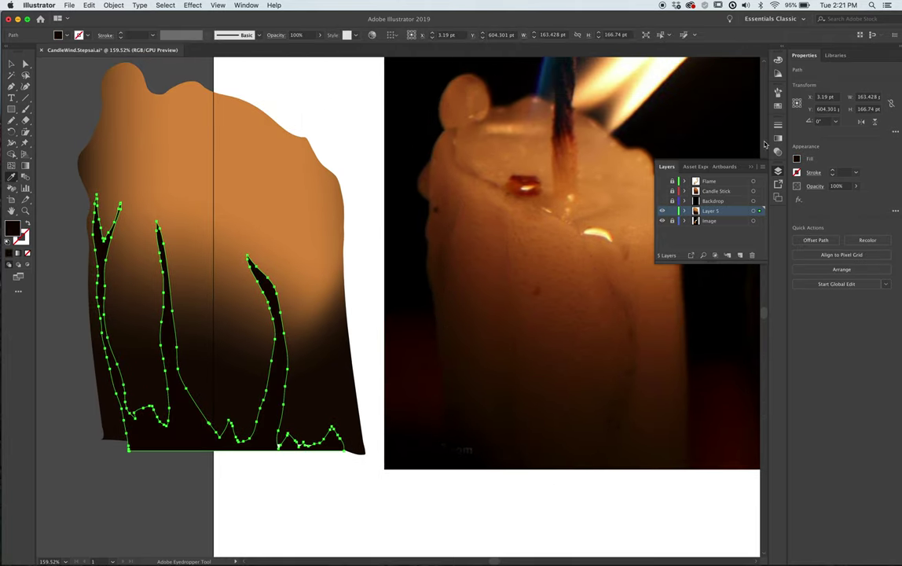
- Switch the Color panel to CMYK and resample dark brown 56.73/73.11/73.7/80.4 for the strands
click(778, 63)
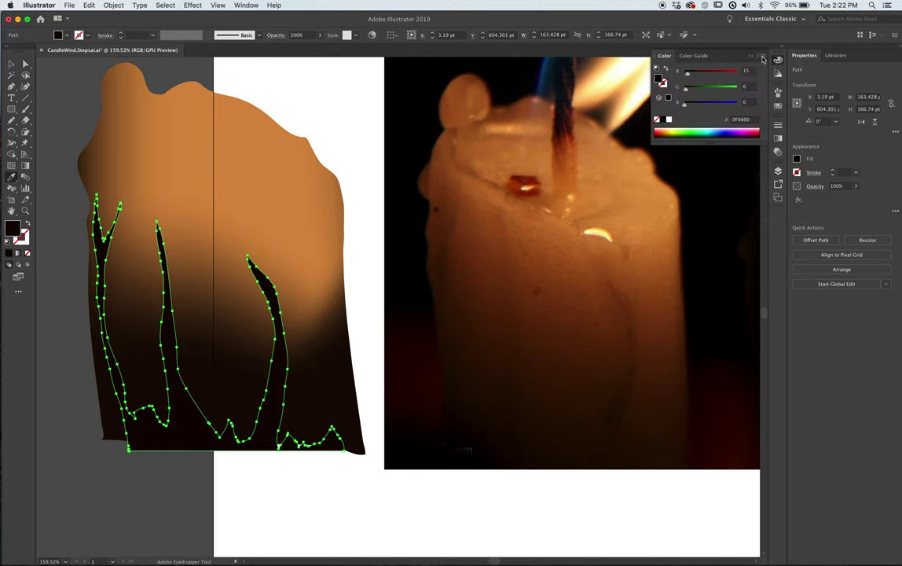
click(762, 58)
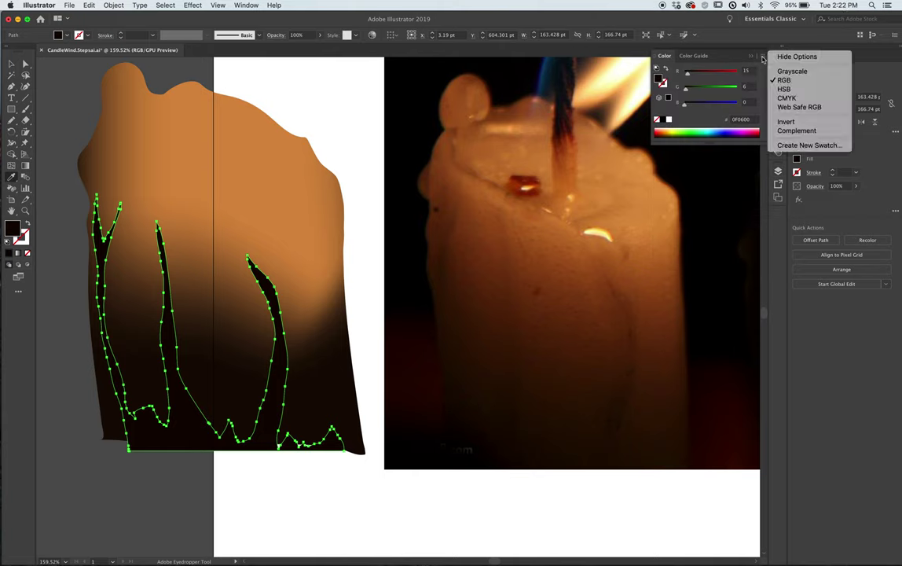
click(787, 98)
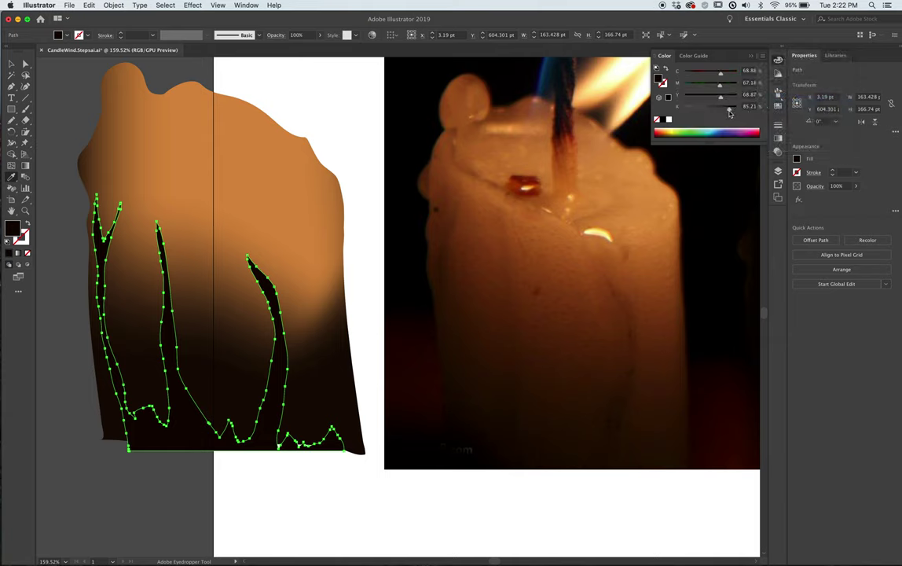
click(504, 390)
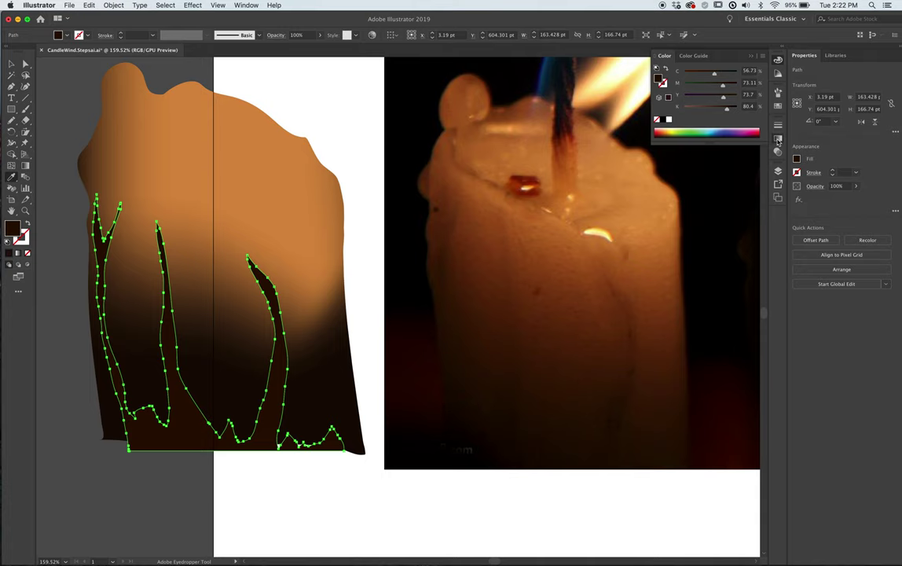
- Give the strands a gradient fill, delete the white stop, and move the dark stop to 0%
click(778, 140)
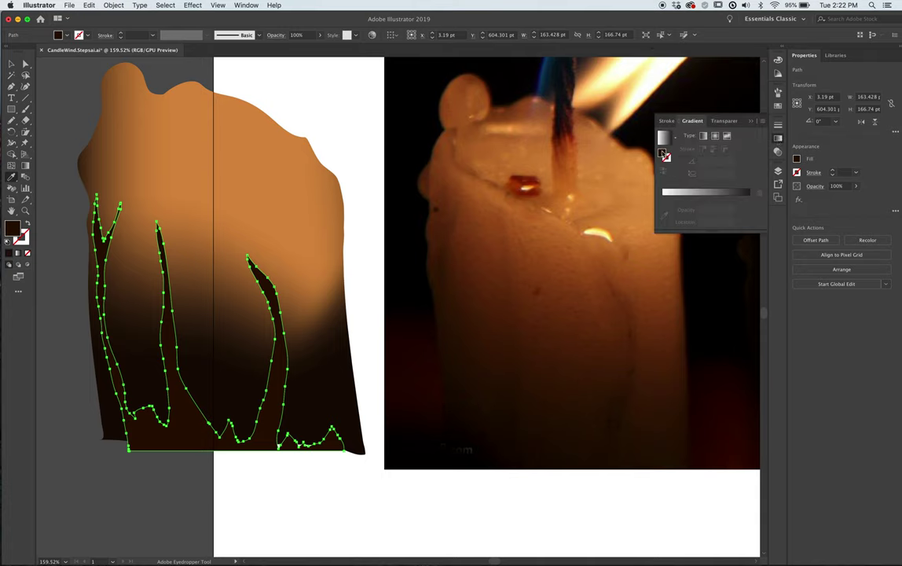
click(707, 203)
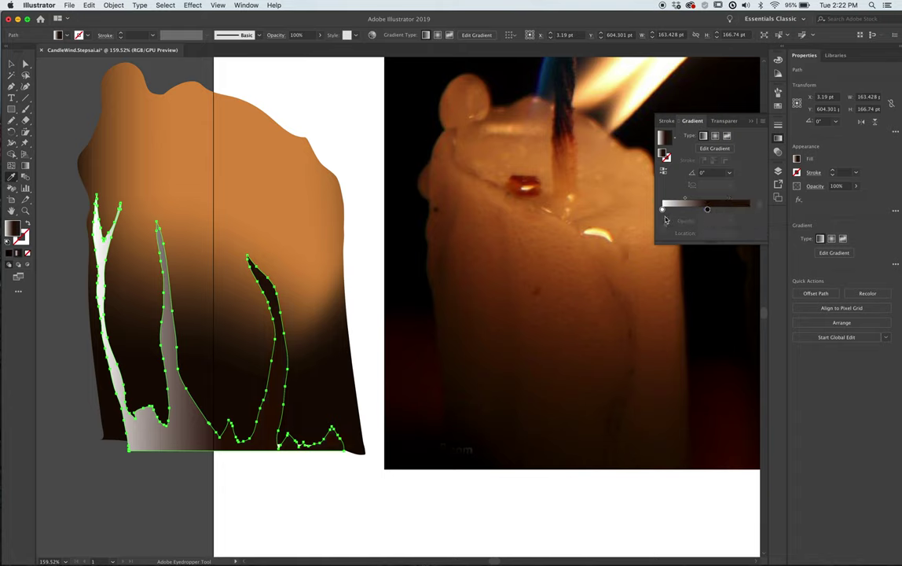
click(708, 209)
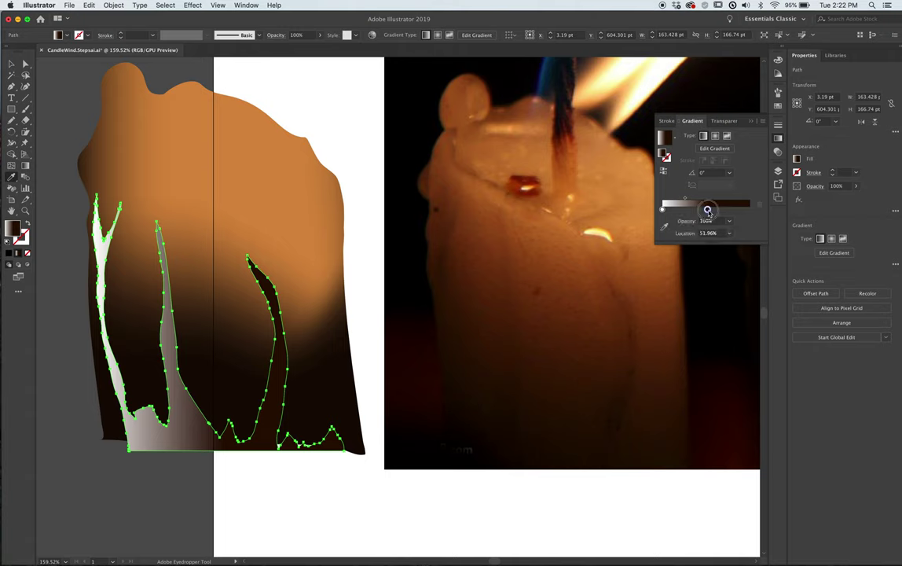
drag(747, 210, 743, 210)
drag(664, 211, 664, 259)
drag(708, 210, 664, 210)
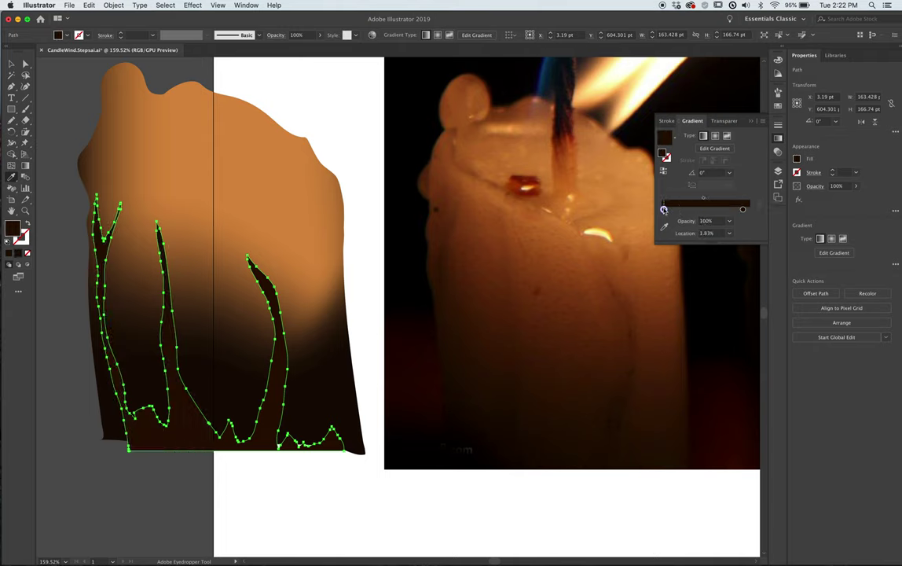
- Add a middle gradient stop and set its opacity
click(744, 210)
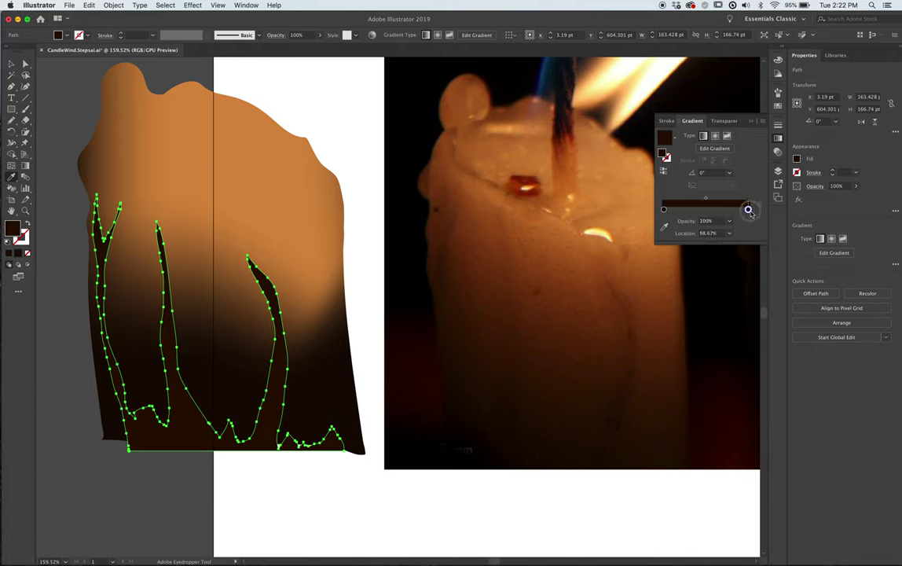
click(664, 210)
click(712, 209)
click(710, 221)
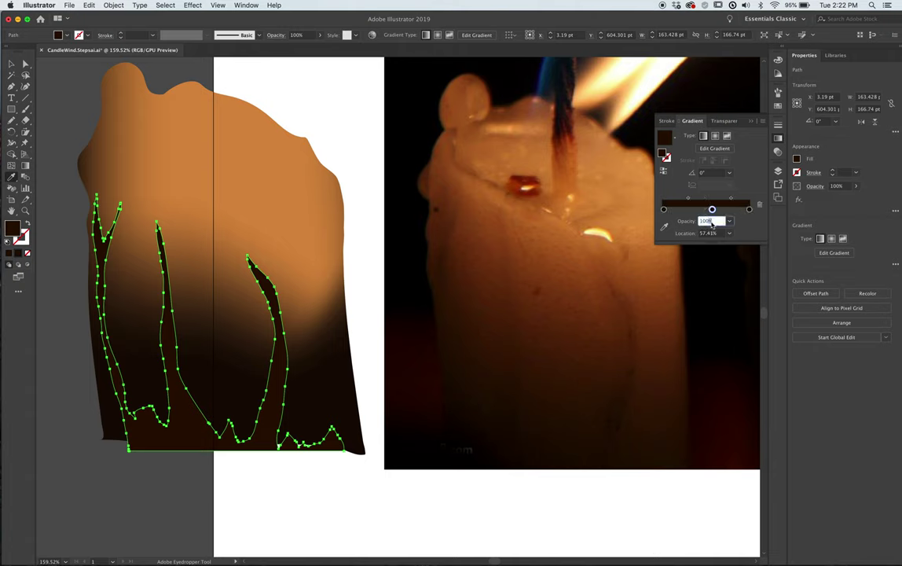
key(Return)
- Set the left gradient stop's opacity to 20% and add another stop at 66.85%
click(665, 210)
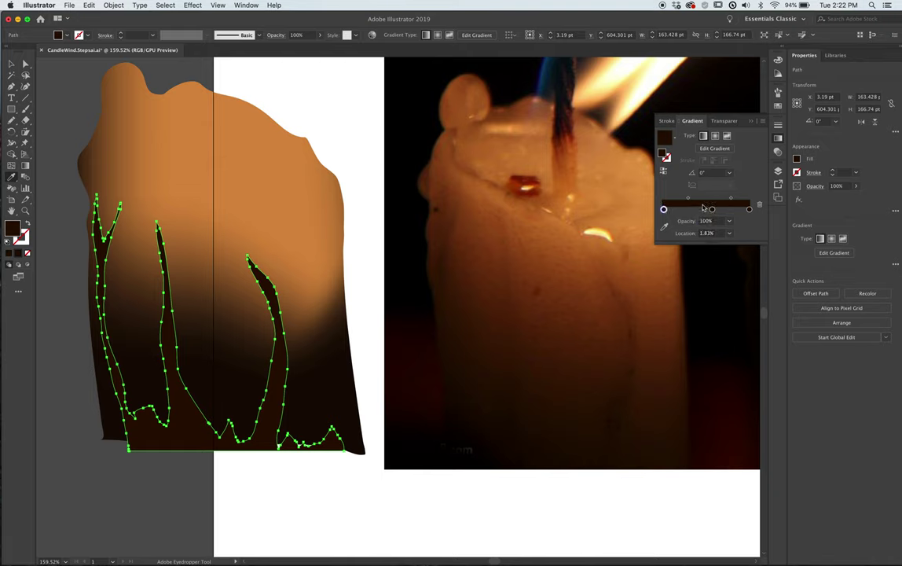
click(711, 210)
click(750, 210)
click(712, 210)
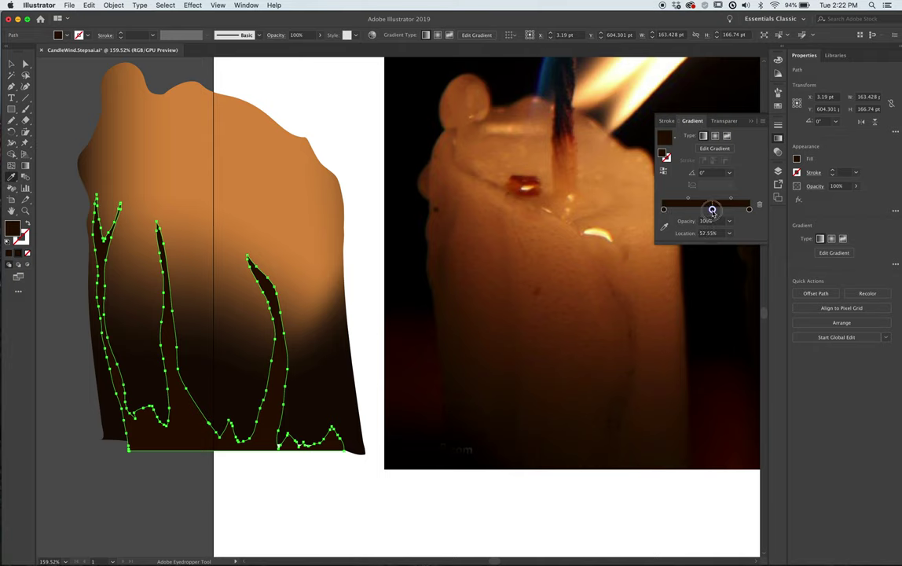
click(664, 209)
click(707, 222)
key(Return)
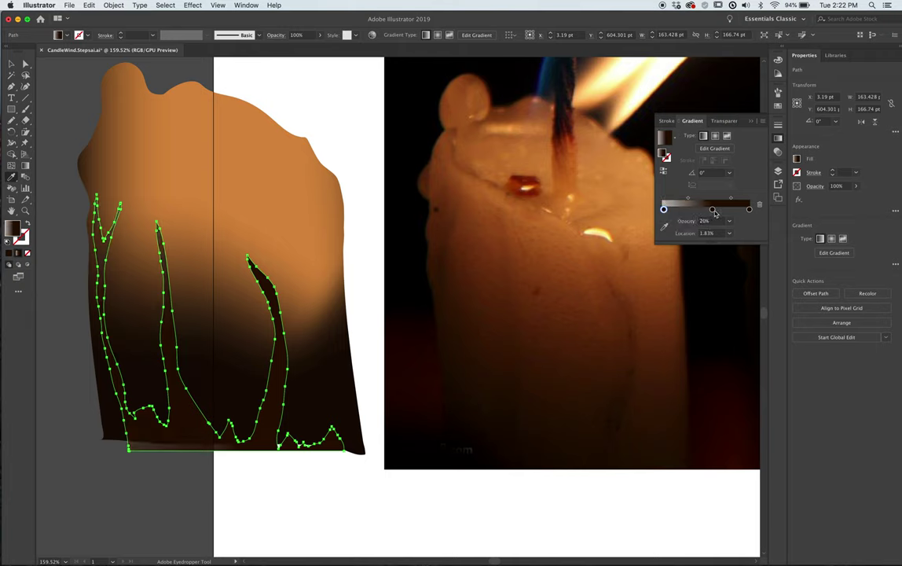
click(725, 246)
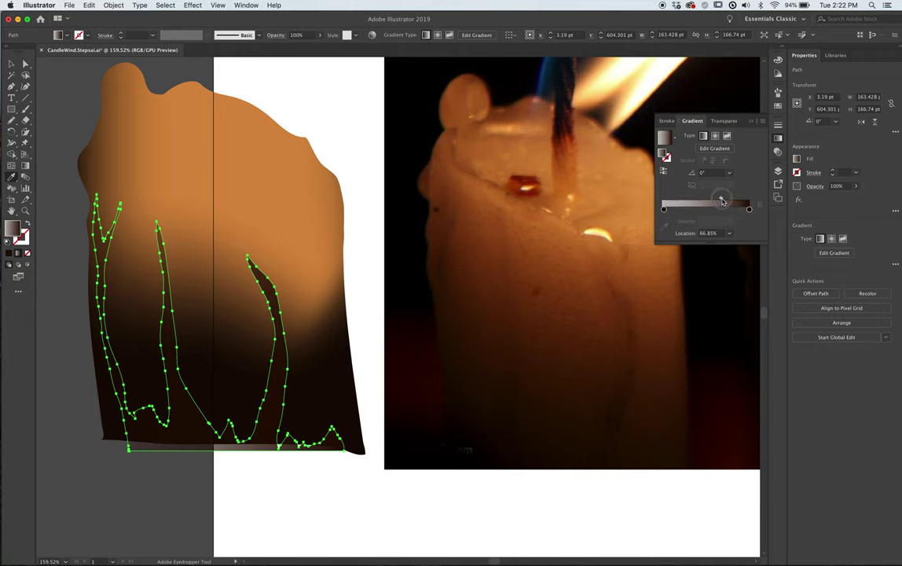
click(722, 209)
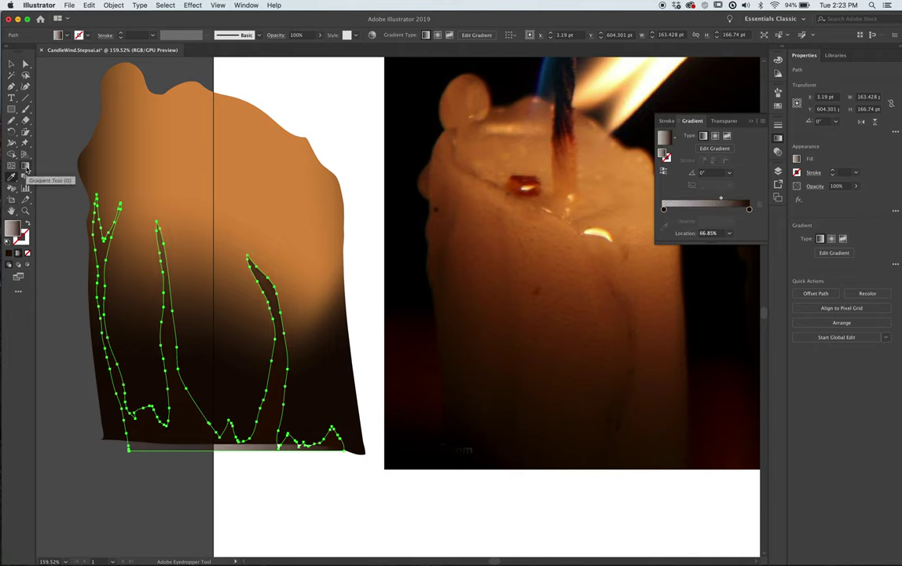
- Drag a vertical gradient down across the shadow strands, undoing an accidental mesh selection
click(25, 168)
drag(170, 162, 172, 236)
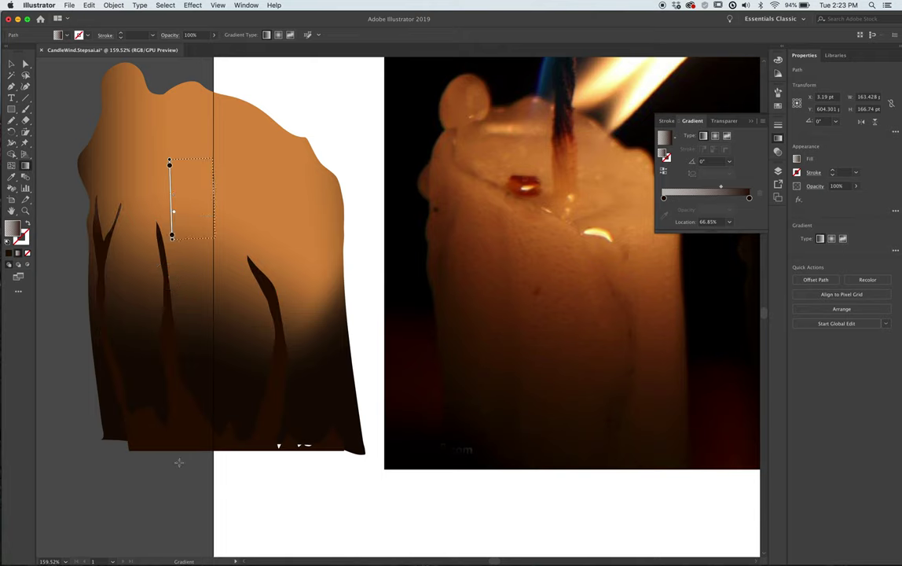
drag(169, 165, 178, 463)
key(a)
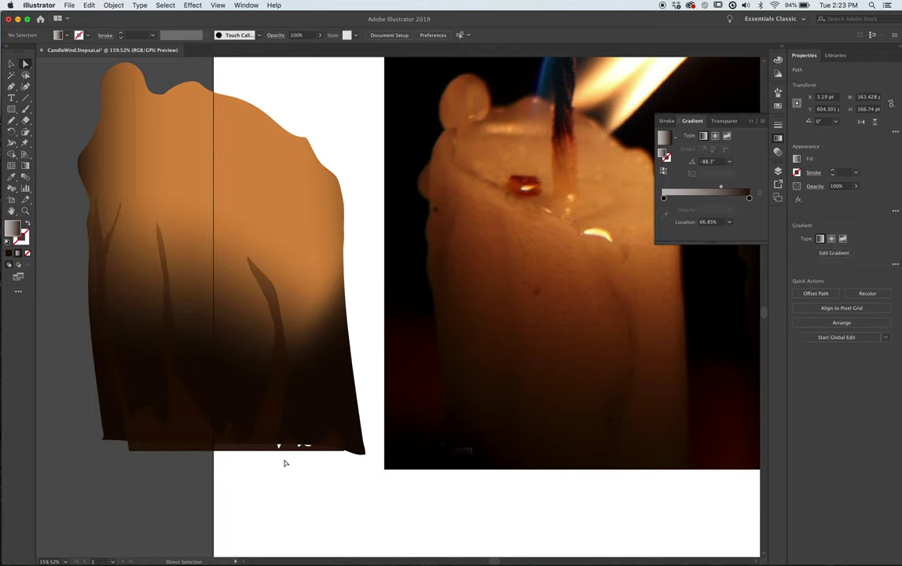
click(196, 275)
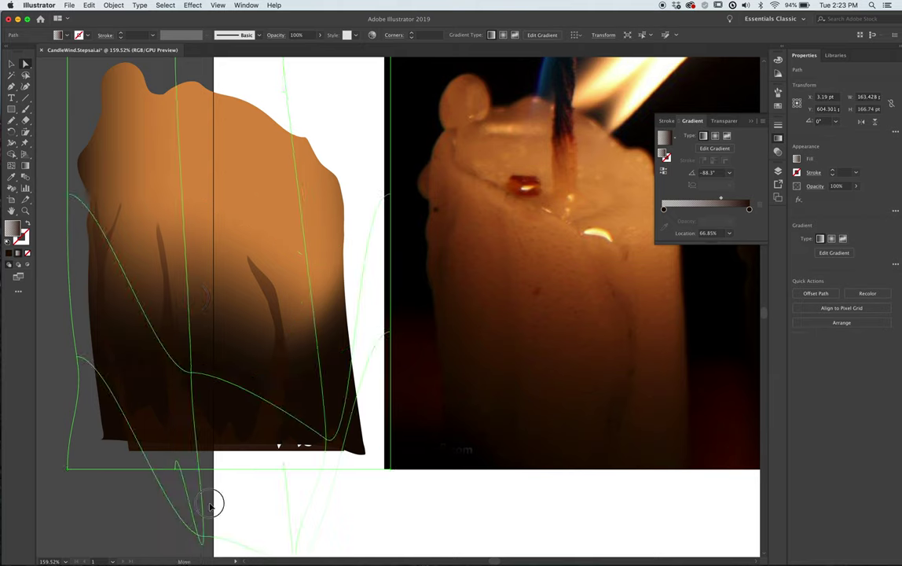
key(ctrl+z)
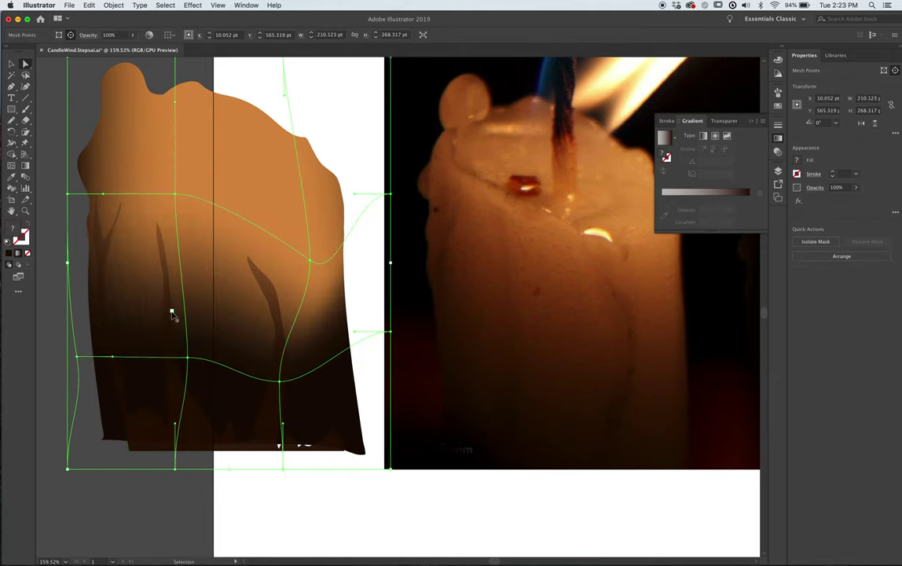
- Redraw the strands' gradient at about -88°, faint at top and darkest at the base
click(157, 283)
key(g)
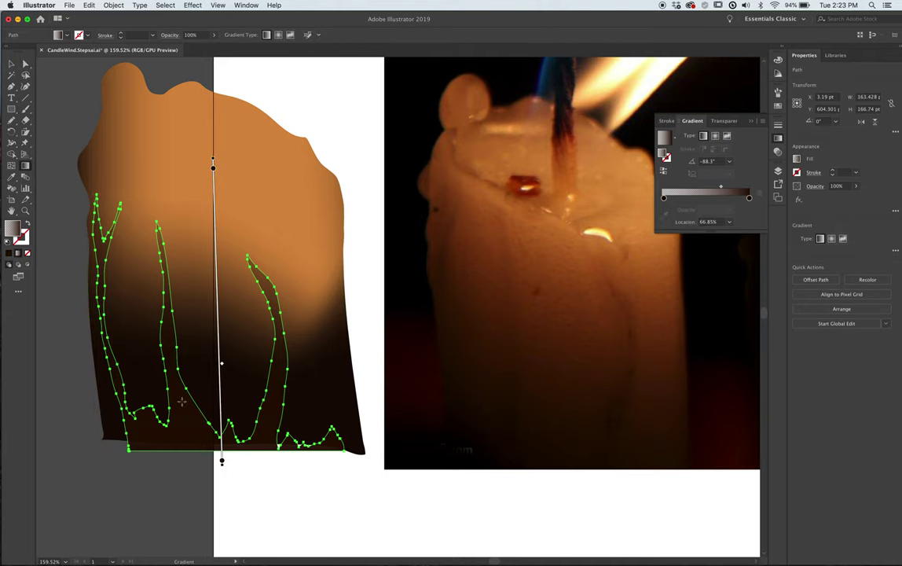
drag(206, 482, 167, 92)
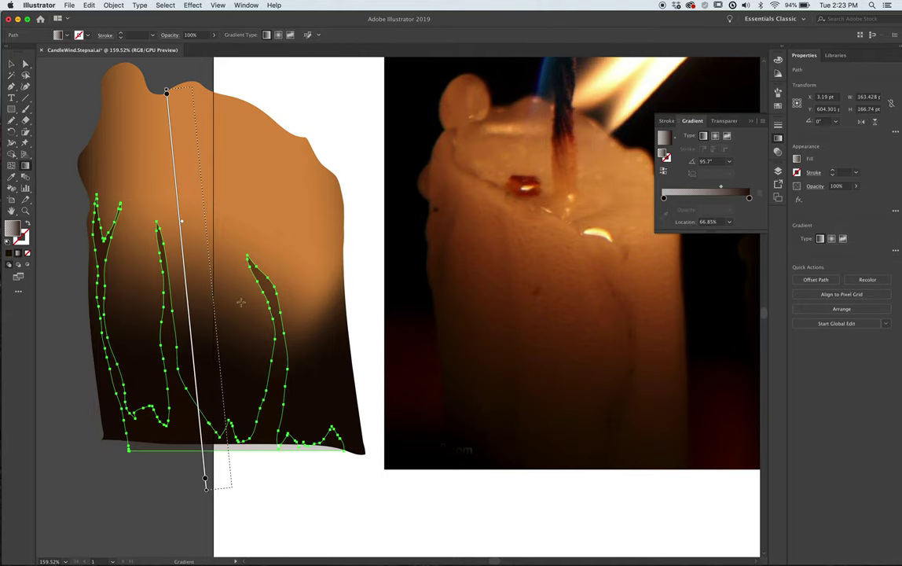
drag(182, 221, 194, 536)
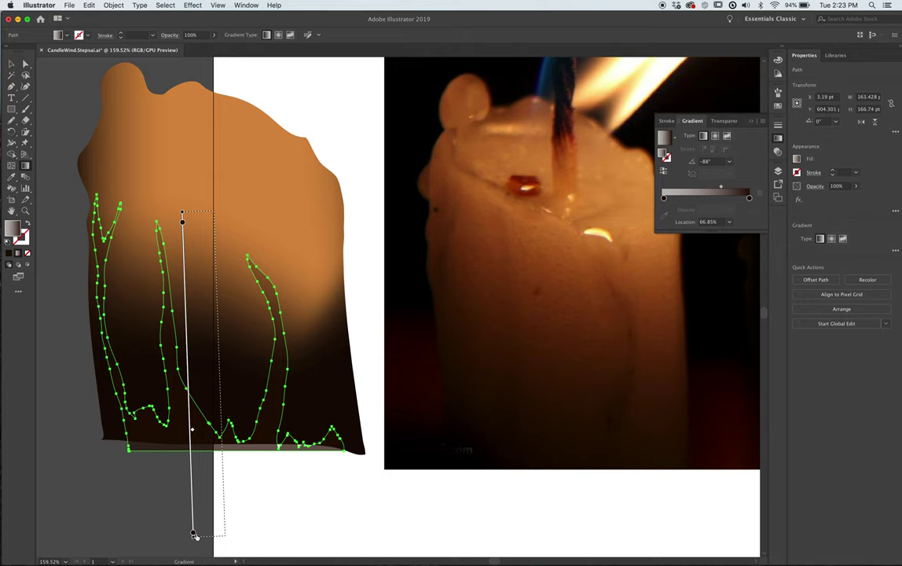
key(a)
click(322, 487)
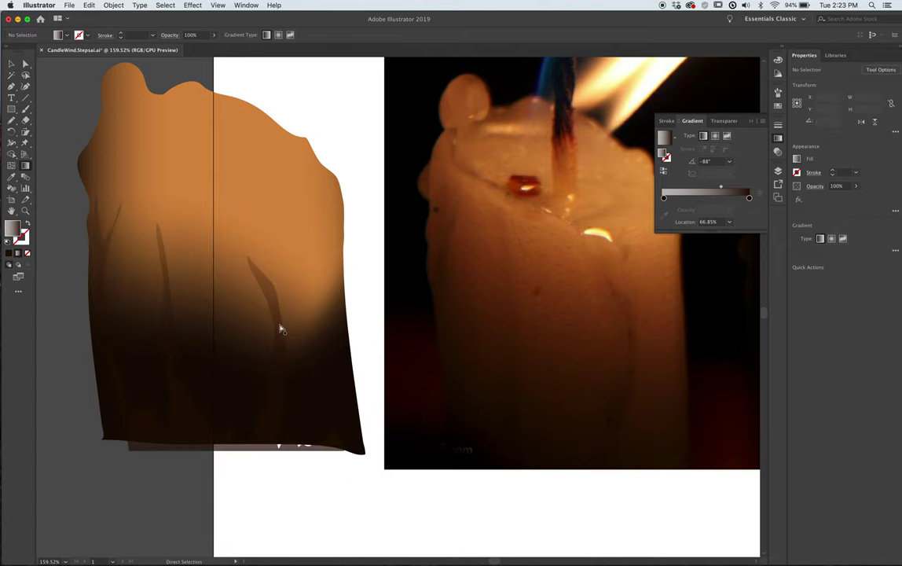
- Sample dark brown and orange tones from the photo onto several candle mesh points
click(211, 212)
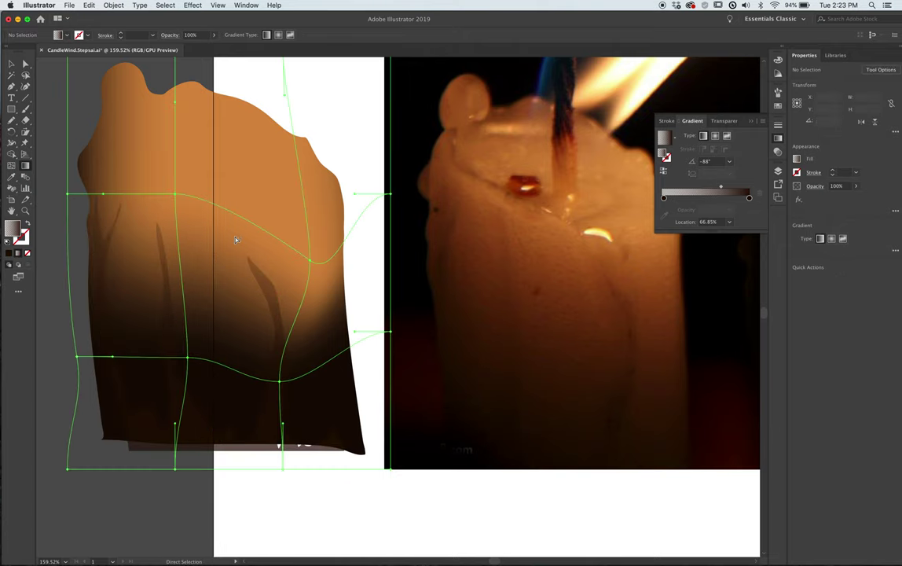
click(174, 195)
key(i)
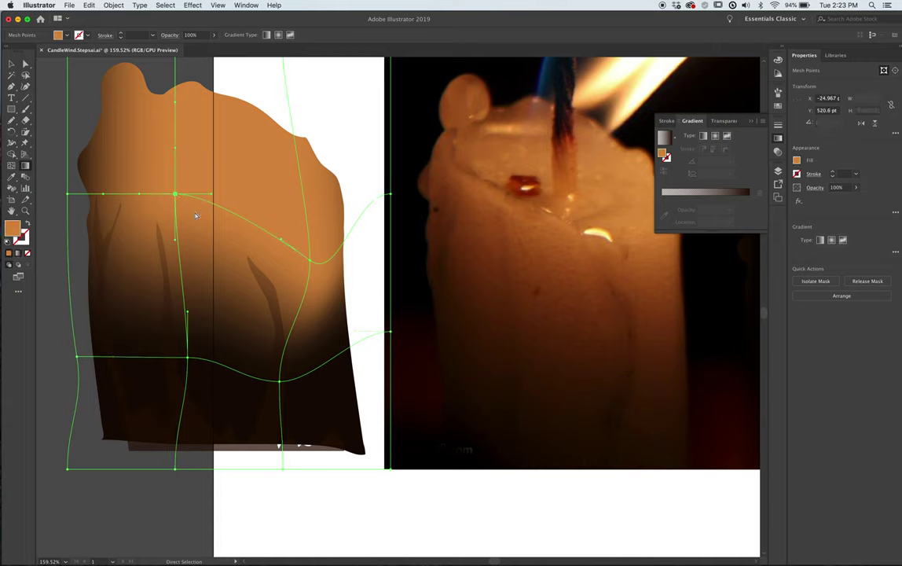
click(425, 193)
click(483, 268)
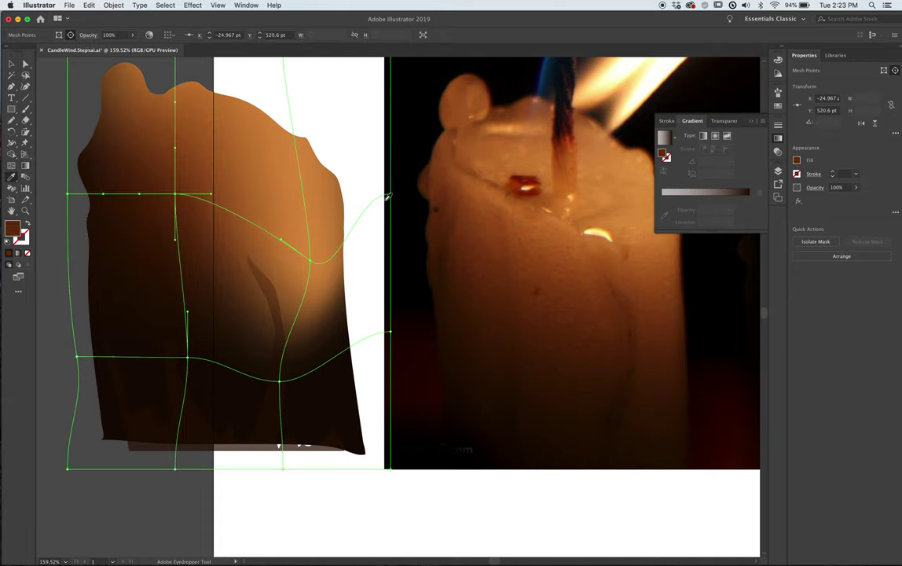
click(195, 176)
super+click(312, 257)
click(241, 240)
click(192, 218)
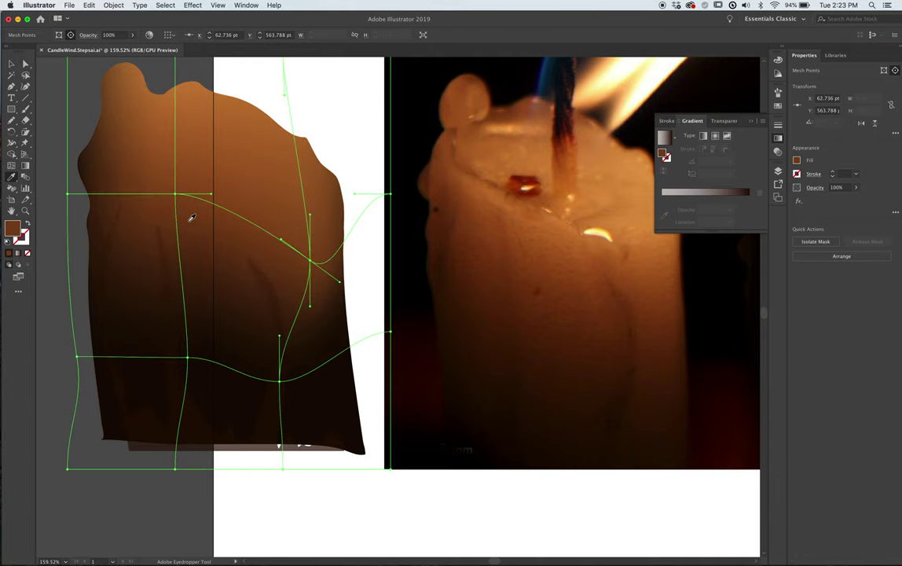
super+click(342, 465)
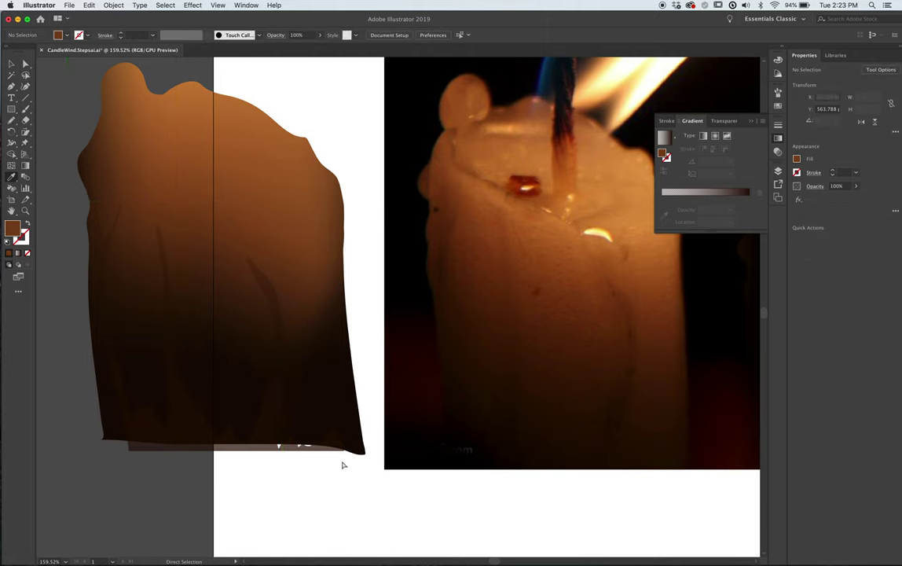
- Set the shadow strands' opacity to 74%
super+click(272, 298)
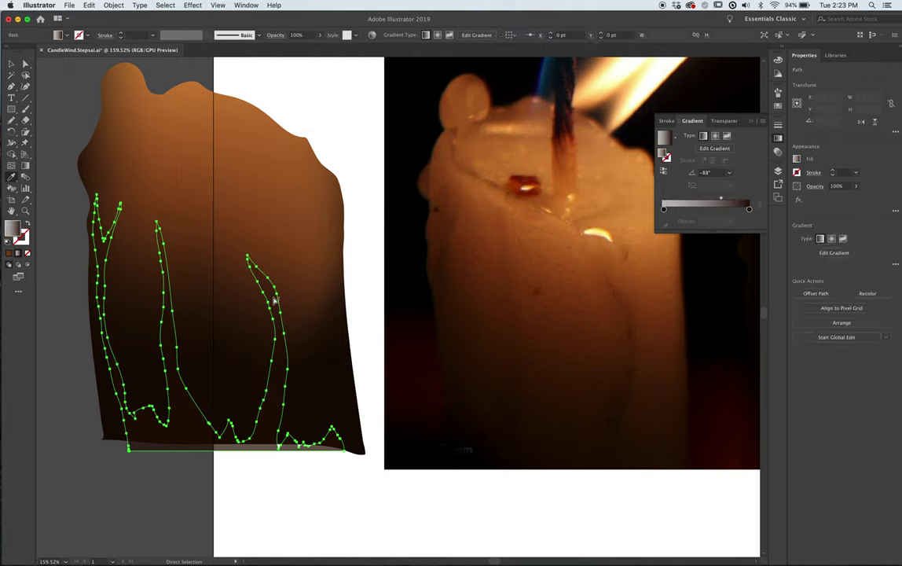
click(777, 153)
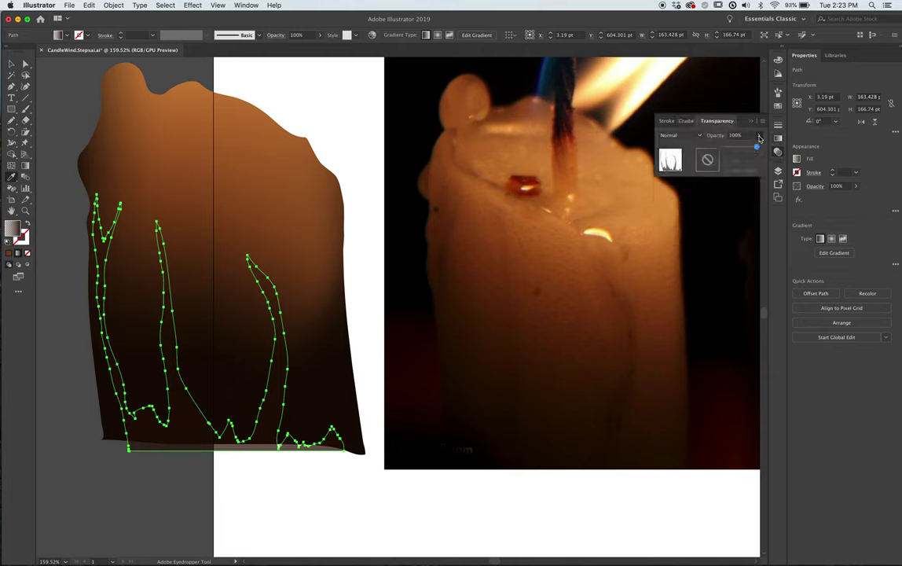
drag(750, 149, 749, 150)
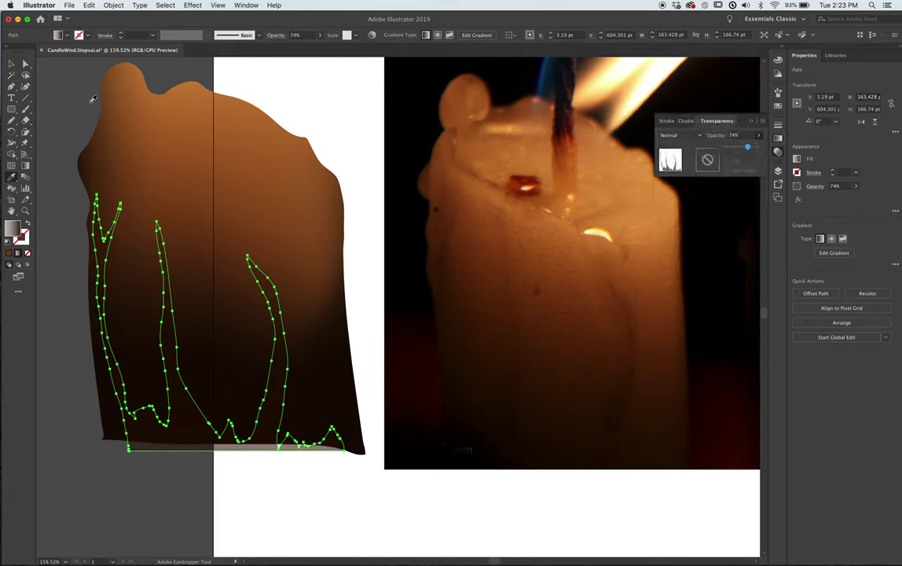
- Set Document Raster Effects to RGB, High 300 ppi, transparent background
click(193, 6)
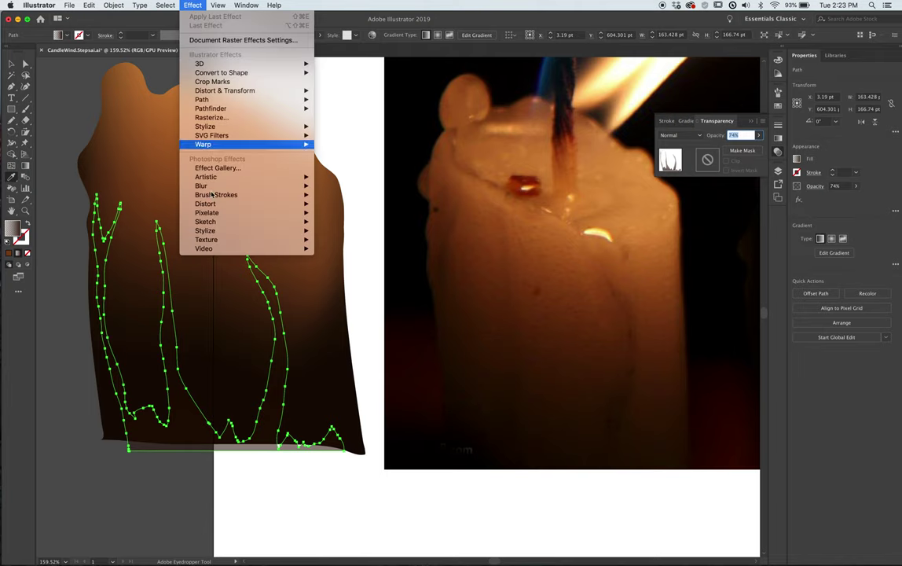
mouse_move(211, 189)
click(231, 41)
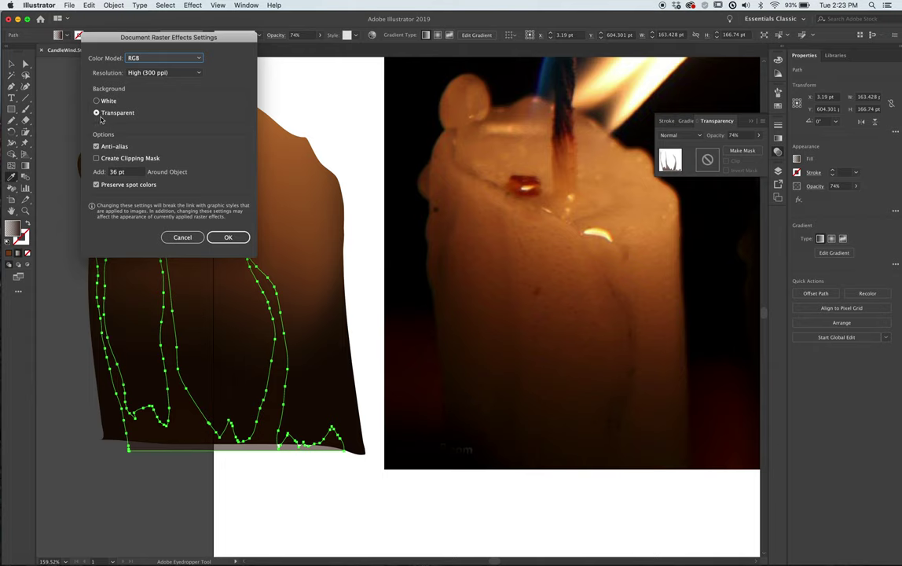
click(151, 60)
click(147, 61)
click(228, 236)
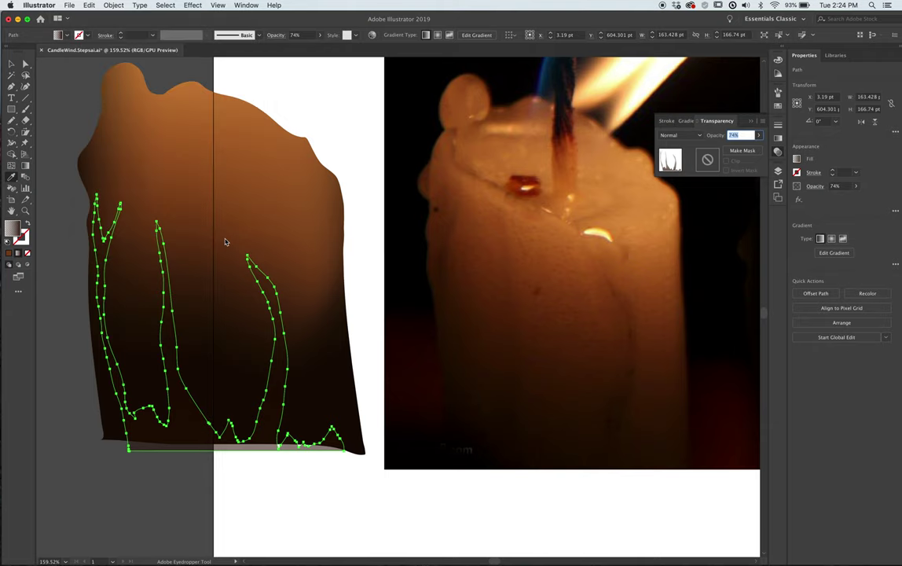
- Apply a Gaussian Blur with 5.5-pixel radius to the shadow strands, previewing the result
click(191, 5)
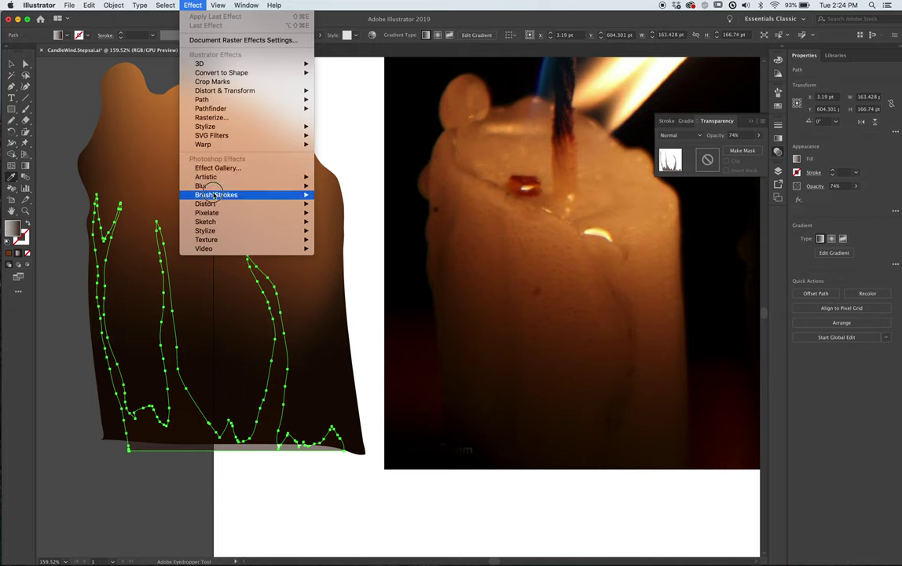
mouse_move(215, 187)
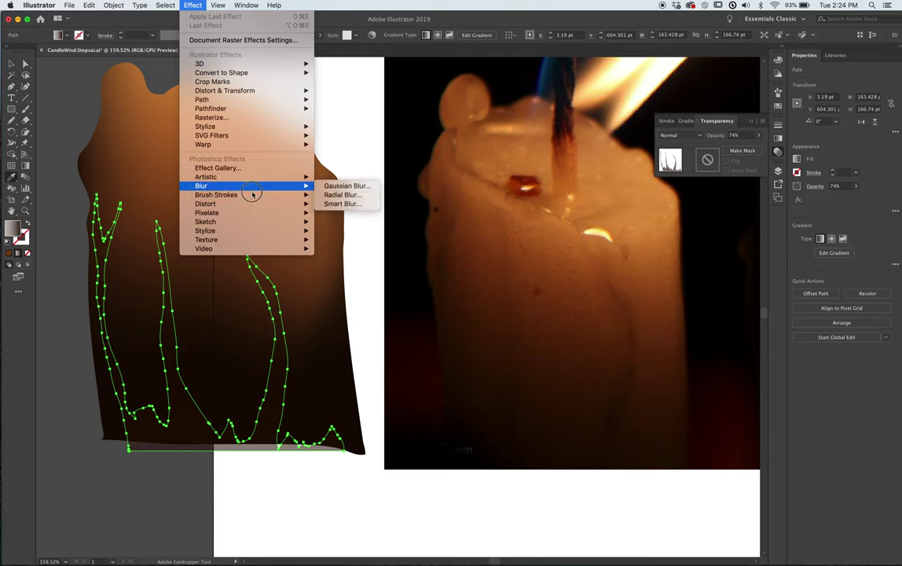
click(346, 185)
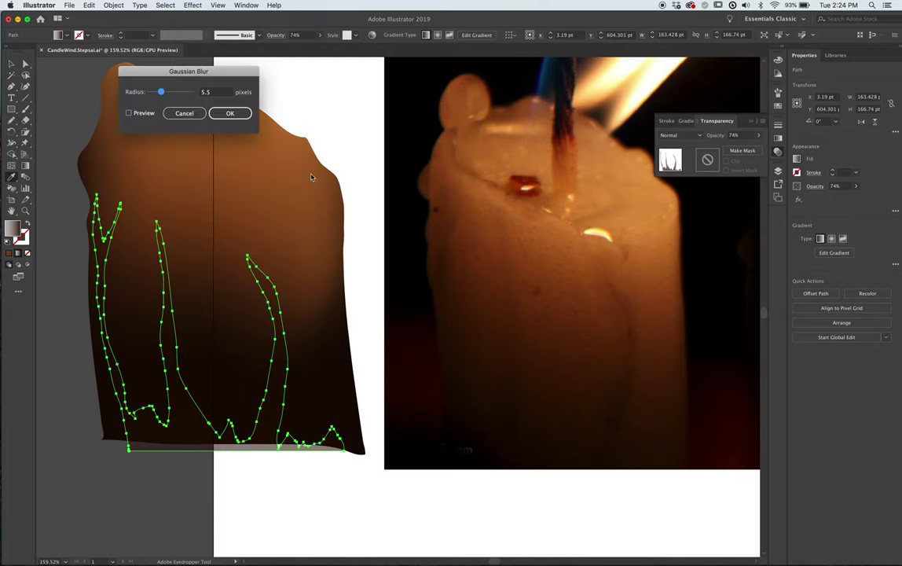
click(130, 113)
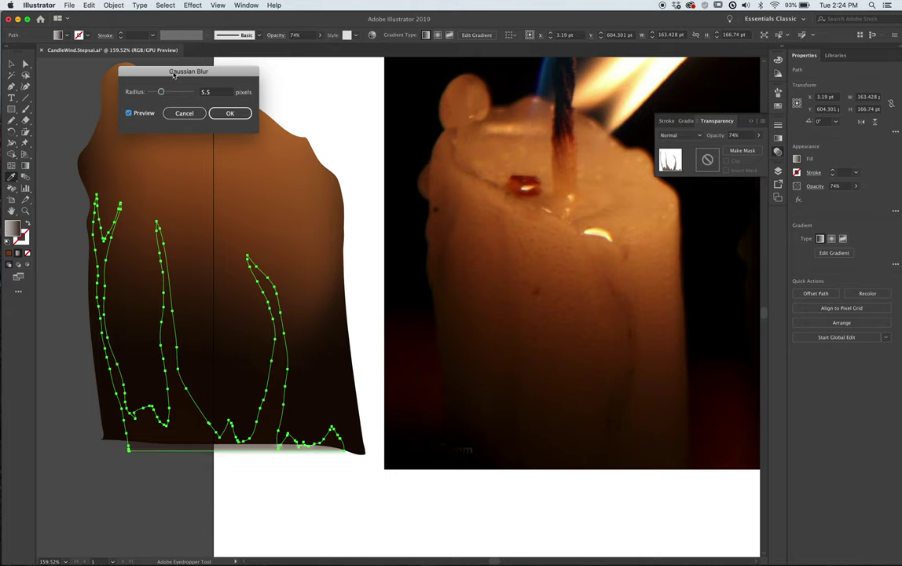
drag(149, 69, 343, 50)
click(417, 94)
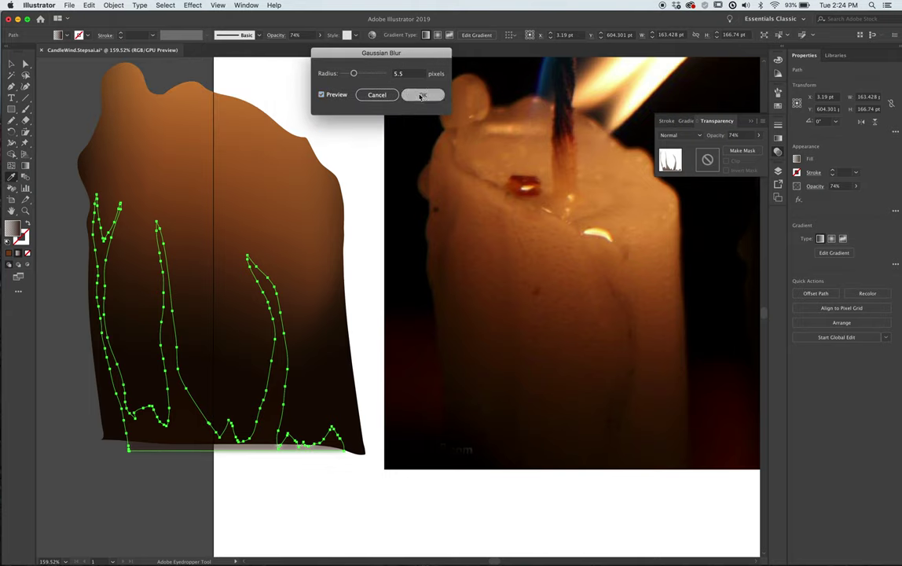
key(super+shift+a)
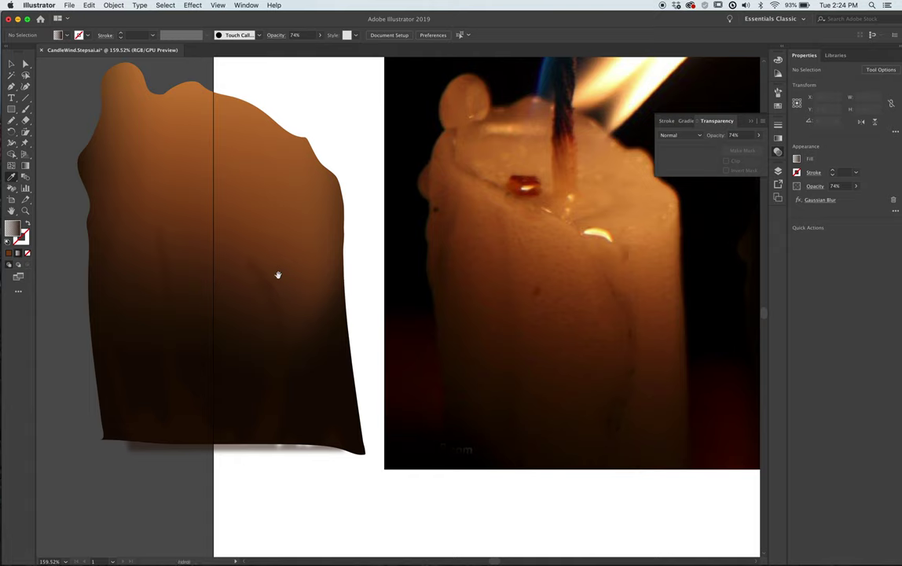
- Raise the blurred strands' opacity from 74% to 84%, then return to a 150% view
key(z)
drag(294, 299, 351, 370)
click(323, 282)
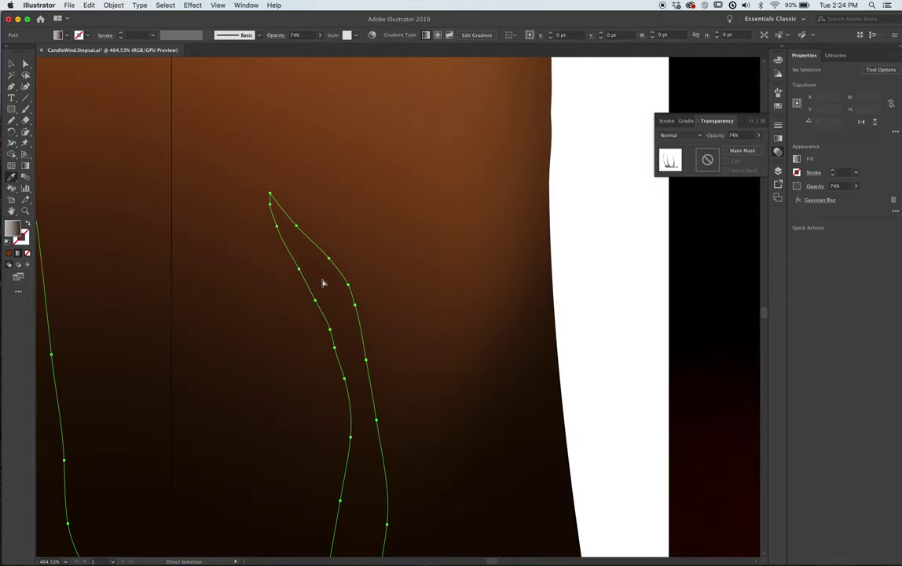
click(758, 137)
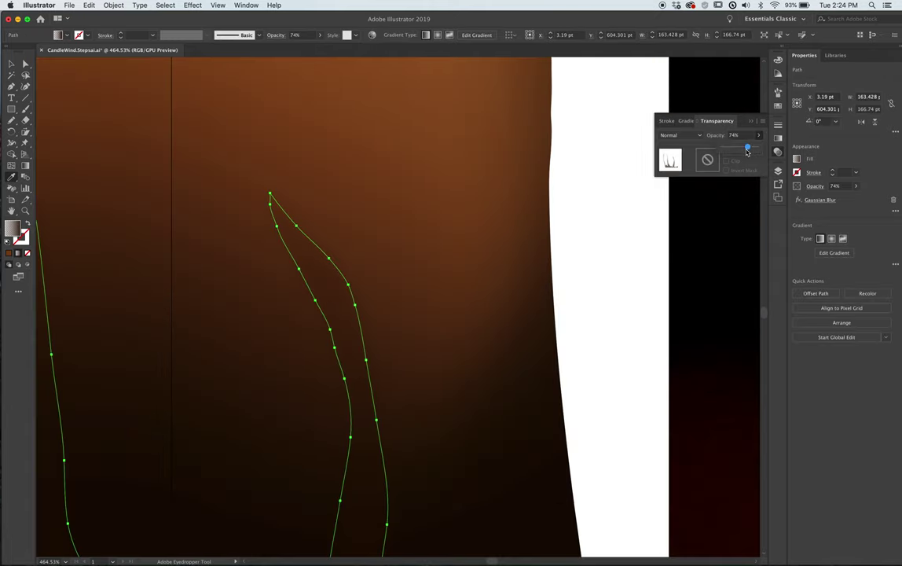
drag(748, 151, 752, 147)
click(574, 257)
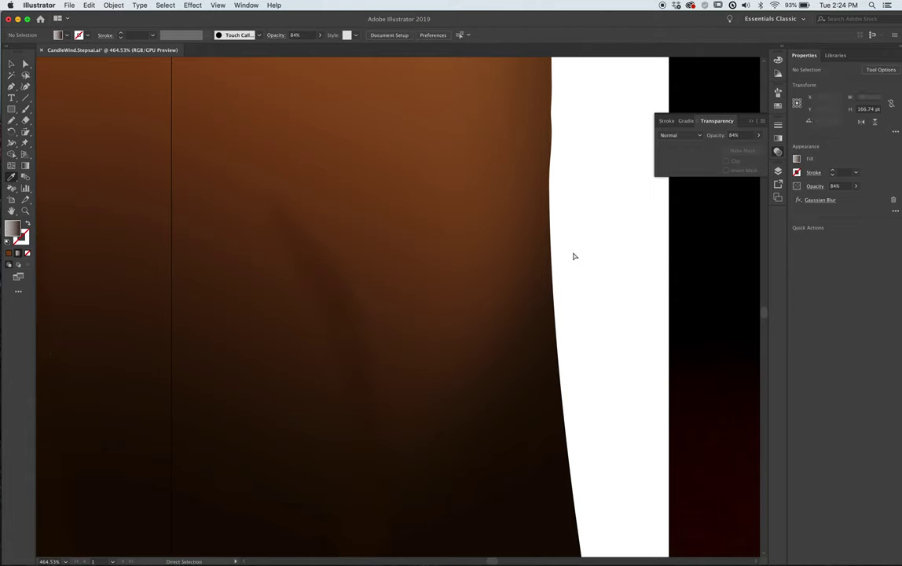
click(357, 314)
alt+click(384, 344)
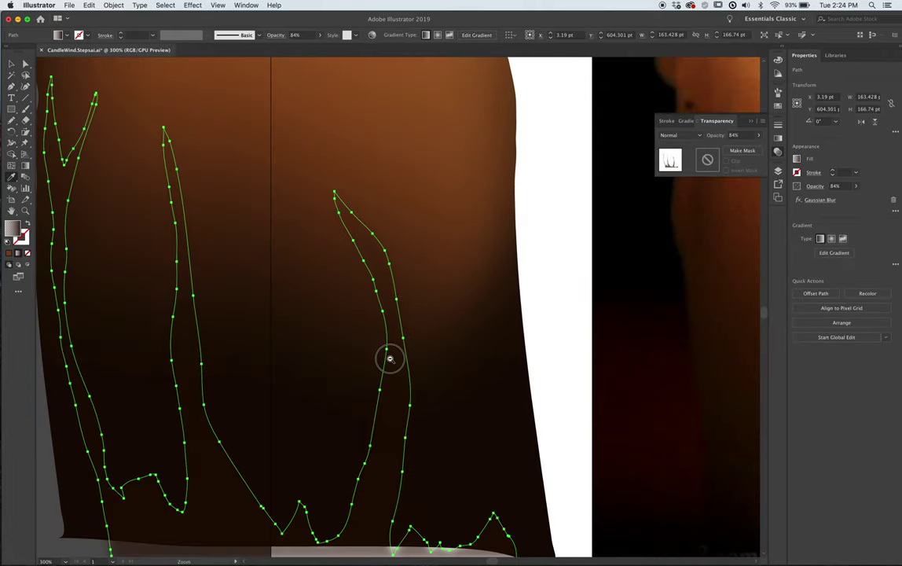
alt+click(389, 359)
alt+click(407, 379)
key(super+shift+a)
drag(453, 358, 301, 426)
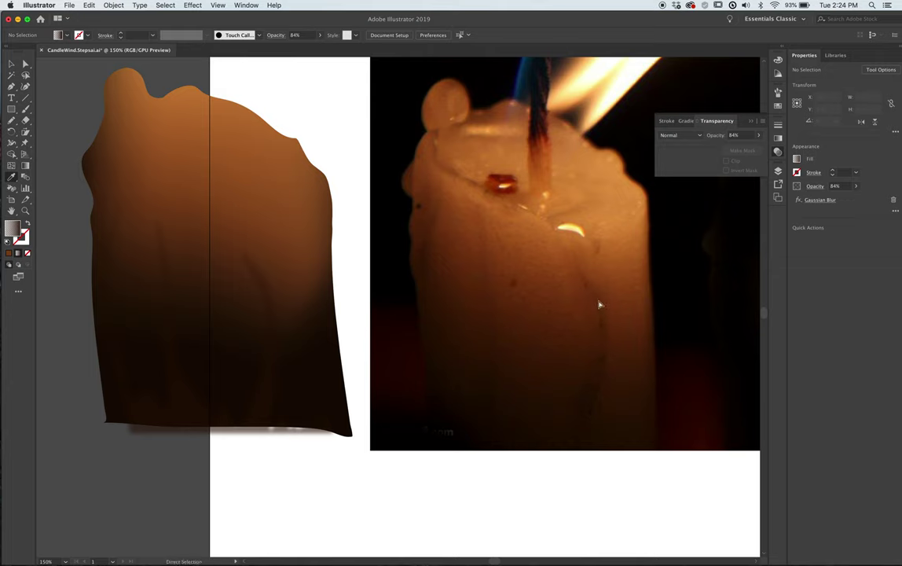
- Add a new mesh line across the upper part of the candle mesh
click(288, 209)
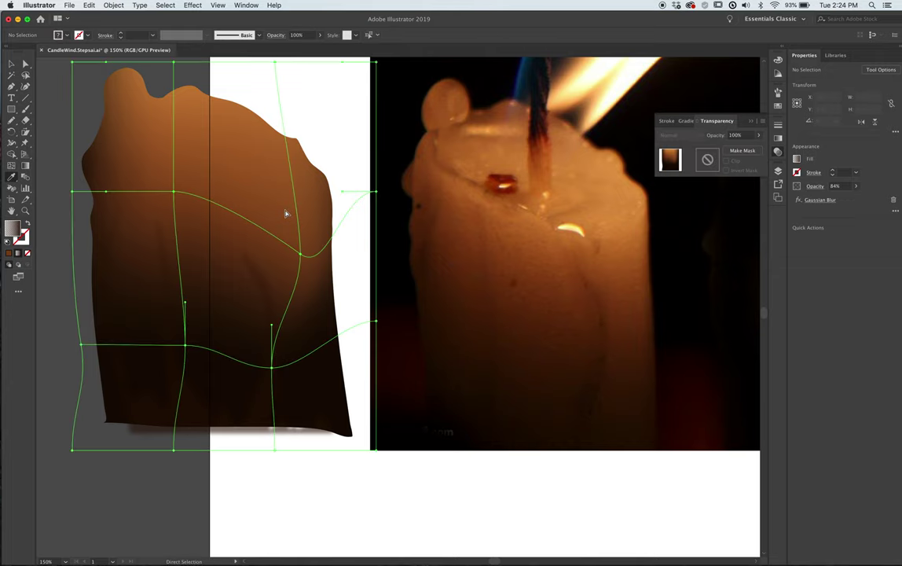
click(11, 176)
click(11, 165)
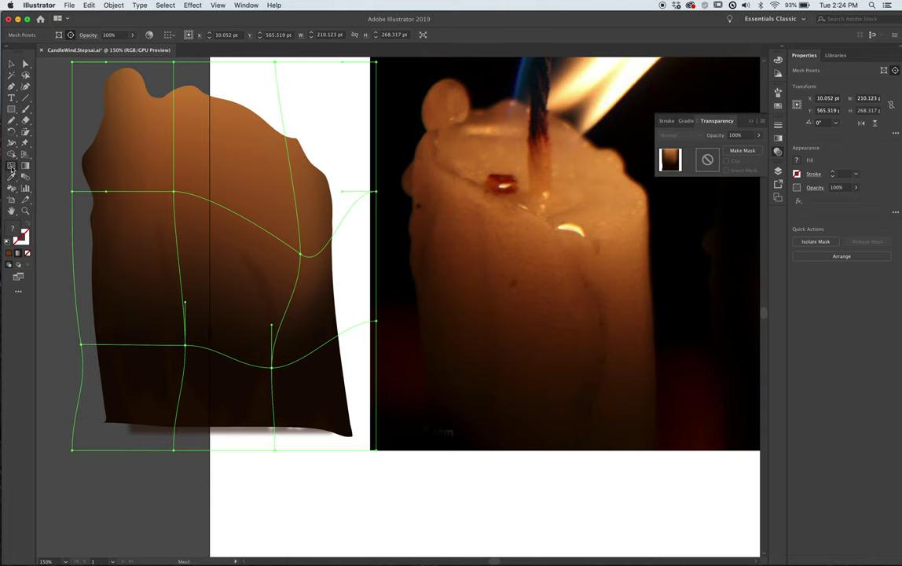
click(175, 172)
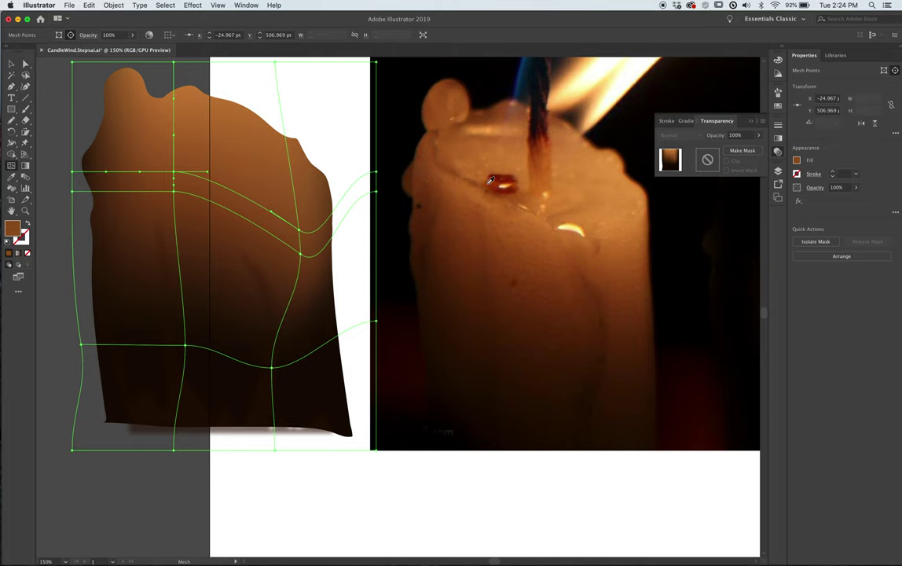
- Shade two mesh points light orange from the photo, raise one, and add a line near the top
key(i)
click(605, 183)
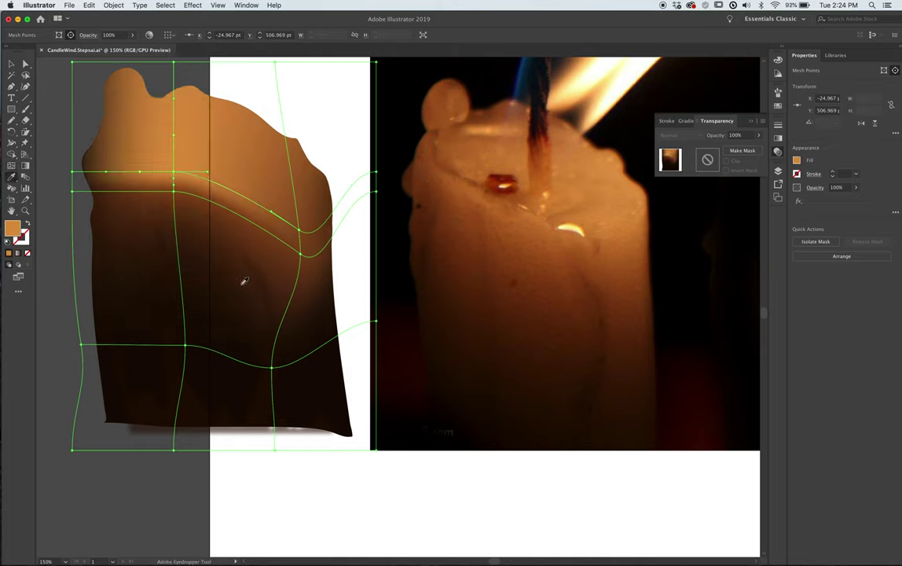
super+click(298, 229)
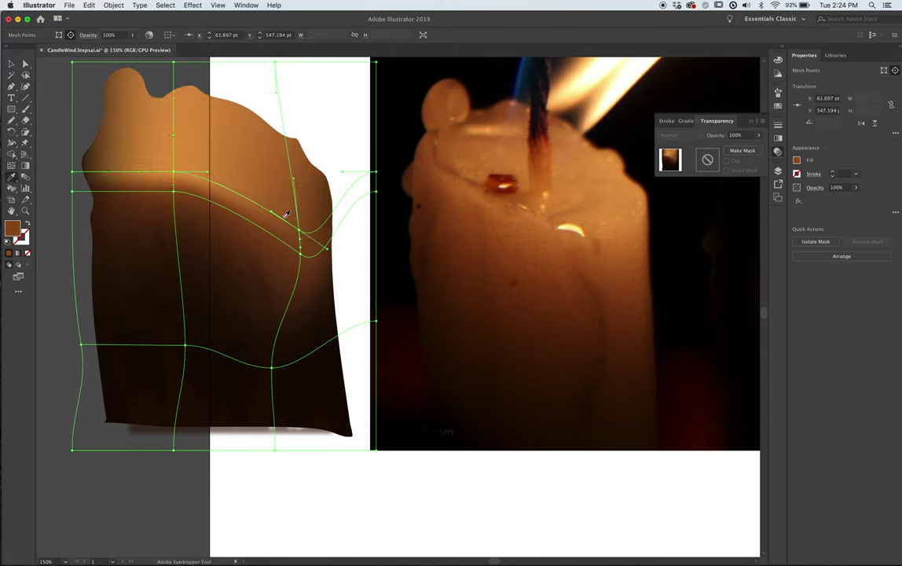
click(175, 170)
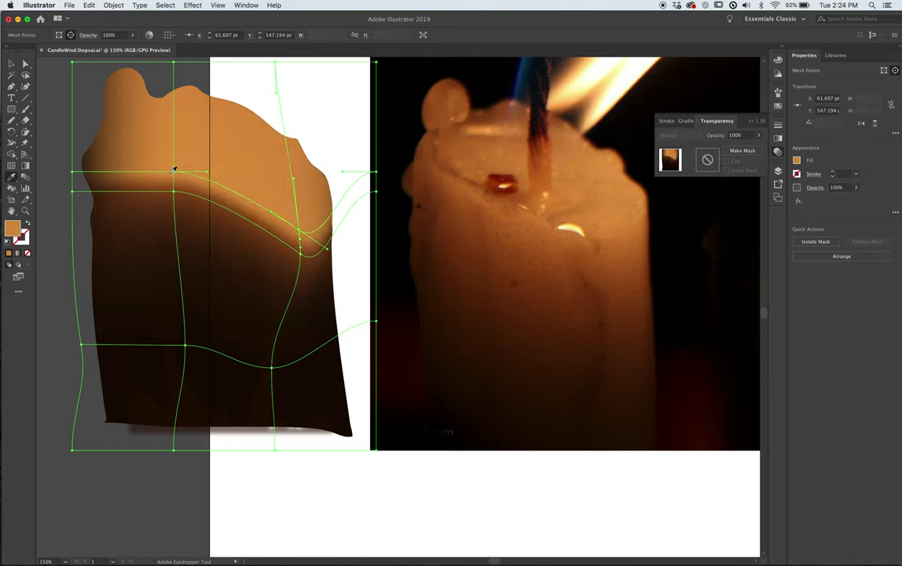
mouse_move(299, 229)
mouse_down()
mouse_move(297, 202)
mouse_move(297, 212)
mouse_up()
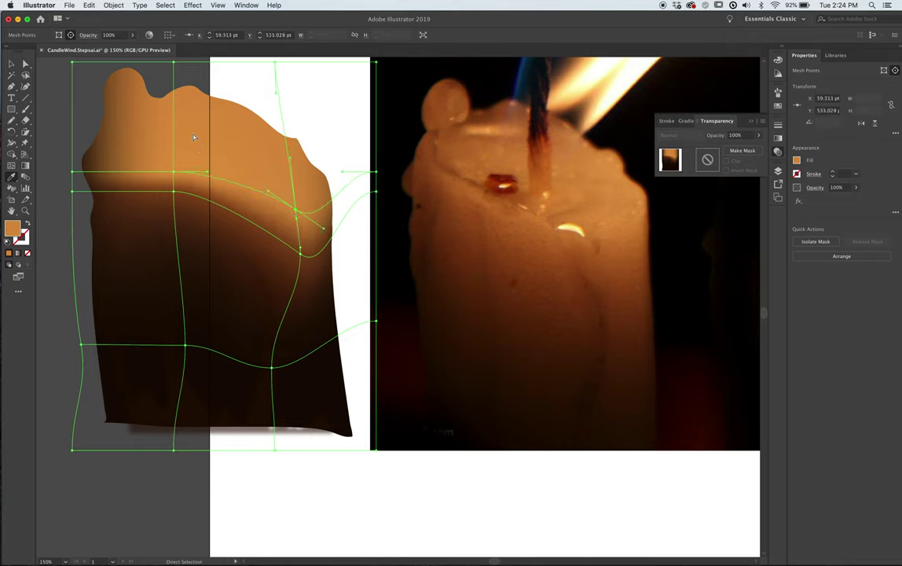
key(u)
click(174, 101)
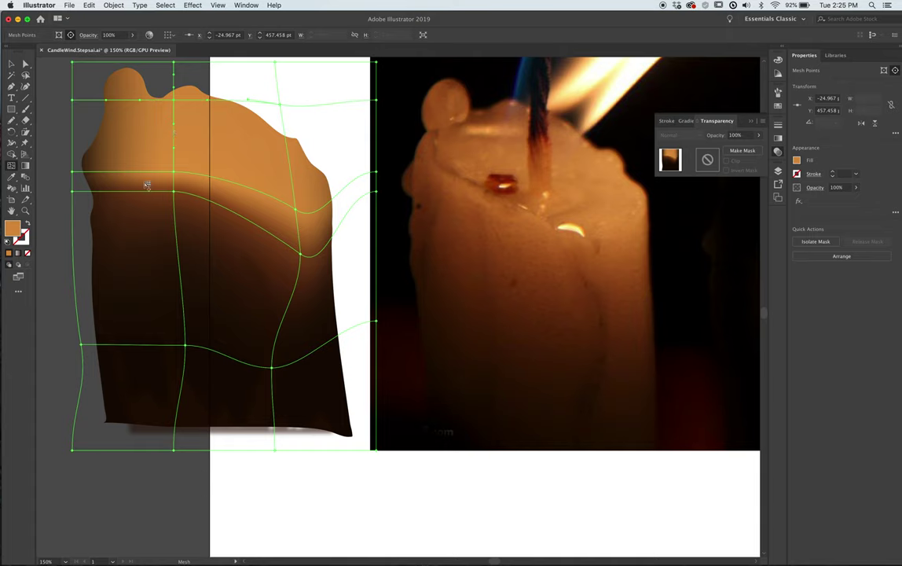
- Add another top mesh row, pull its point toward the rim, and shade it darker brown
click(174, 130)
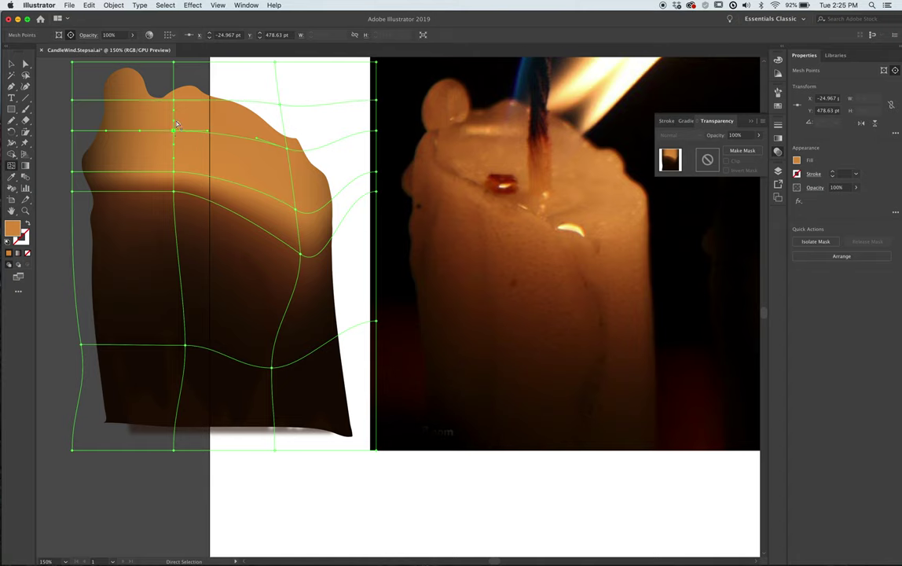
drag(174, 103, 174, 89)
key(i)
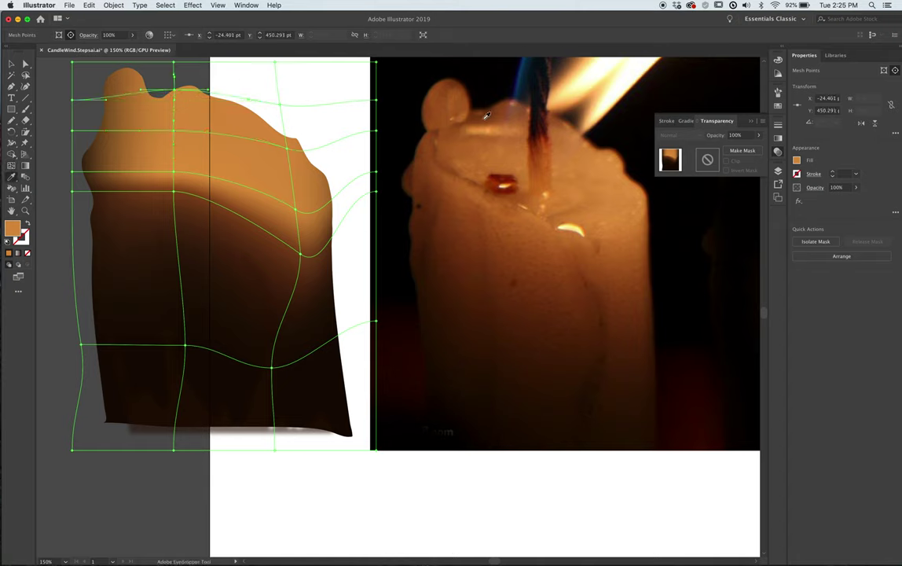
click(488, 118)
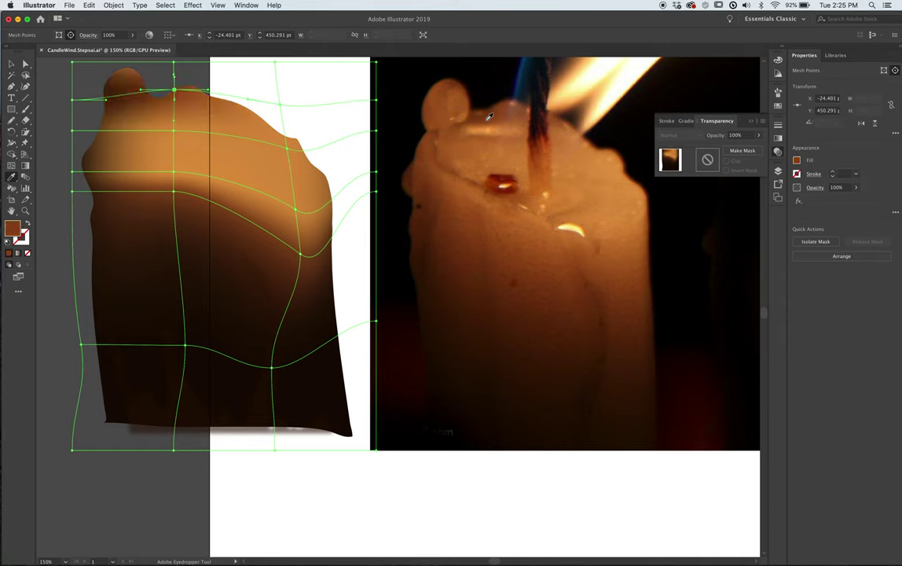
- Nudge the upper mesh points and bend the left-edge mesh curve
key(a)
drag(174, 132, 177, 120)
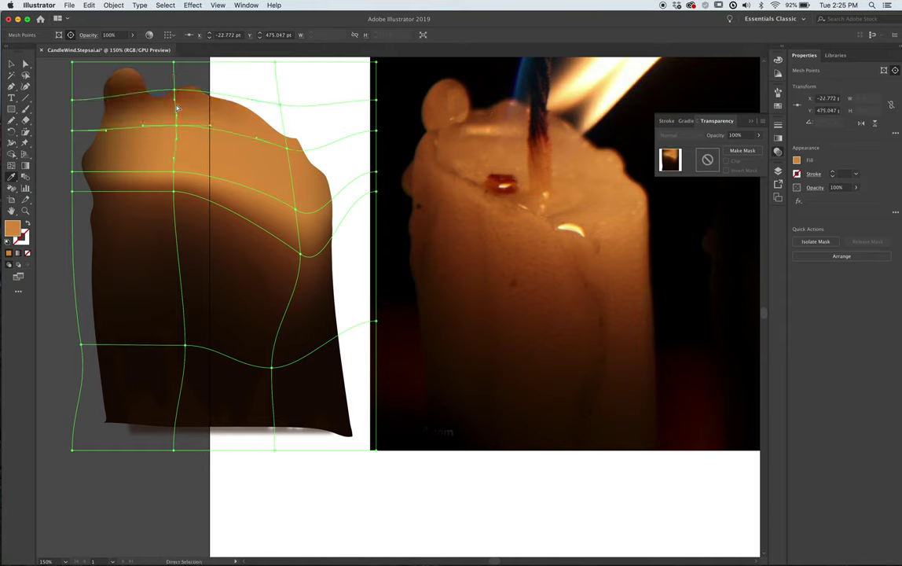
click(175, 99)
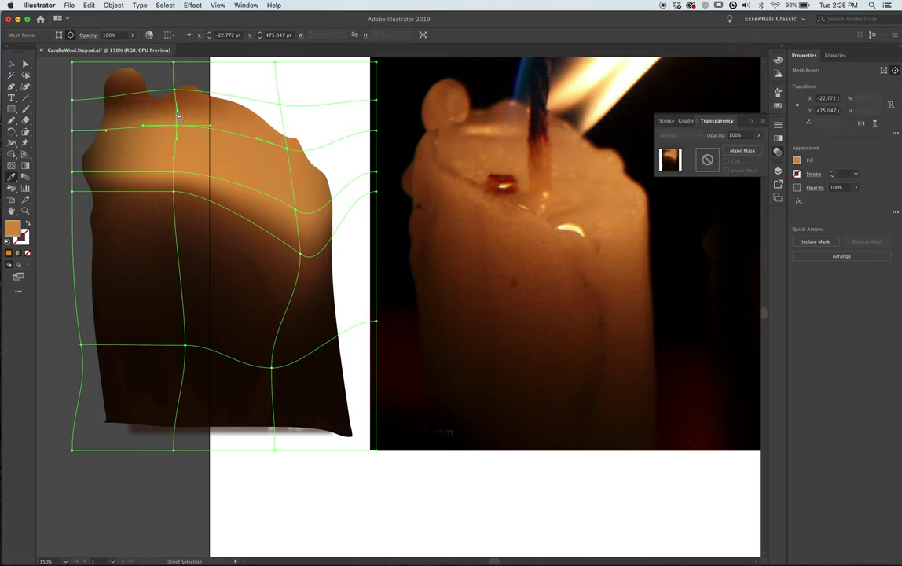
click(177, 118)
drag(107, 134, 81, 134)
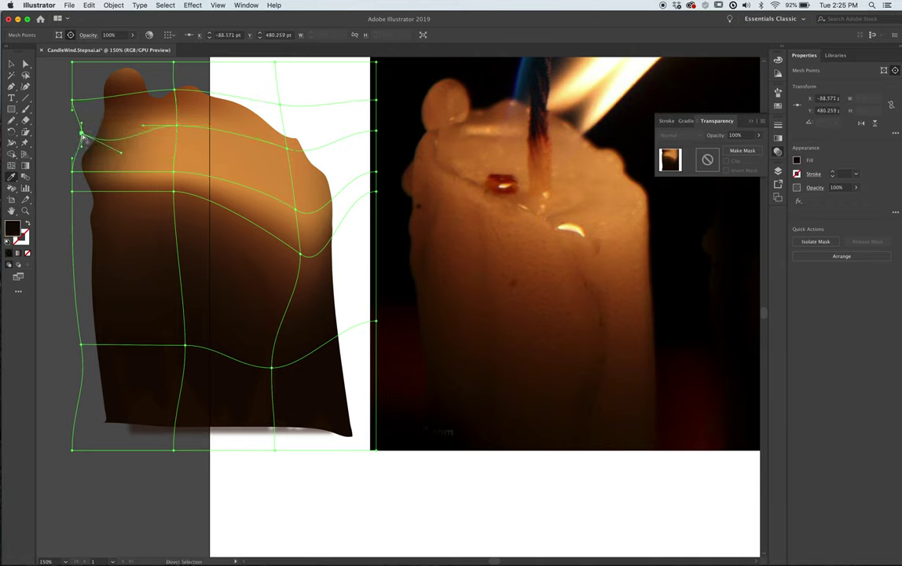
click(47, 227)
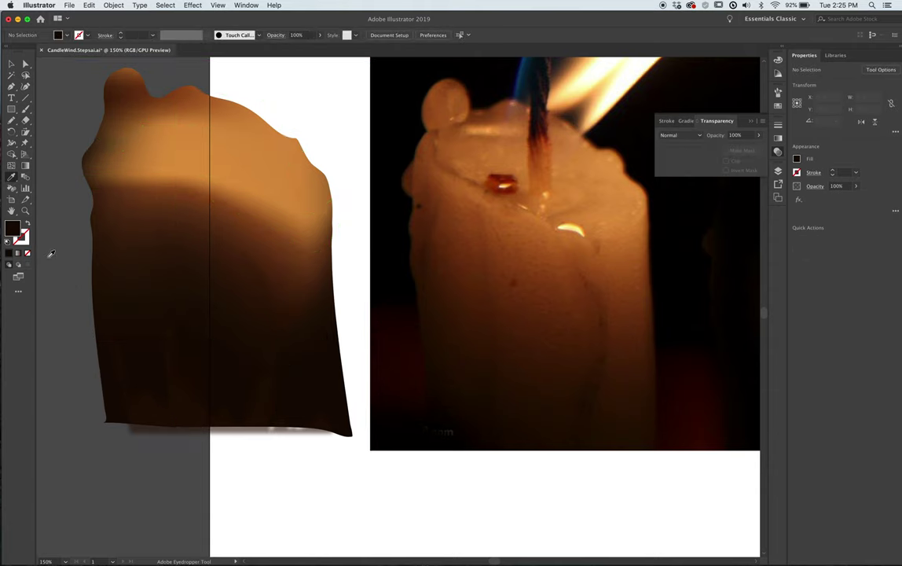
- Trace a thin wax-rim strand over the photo with the Pencil, fill it brown, and move it onto the candle
click(12, 119)
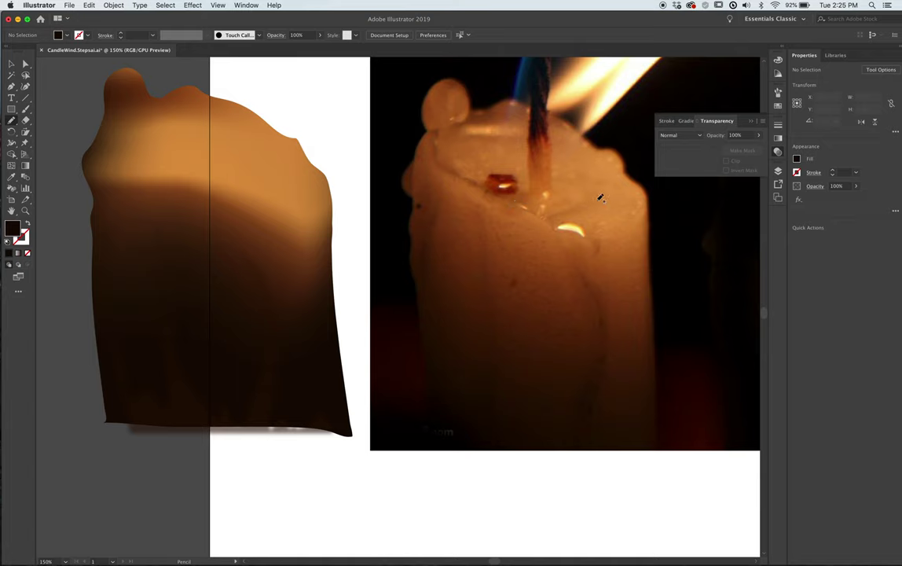
mouse_move(601, 197)
mouse_down()
mouse_move(544, 215)
mouse_move(481, 193)
mouse_move(434, 159)
mouse_move(433, 129)
mouse_move(442, 150)
mouse_move(436, 161)
mouse_move(481, 189)
mouse_move(550, 209)
mouse_move(604, 199)
mouse_up()
key(i)
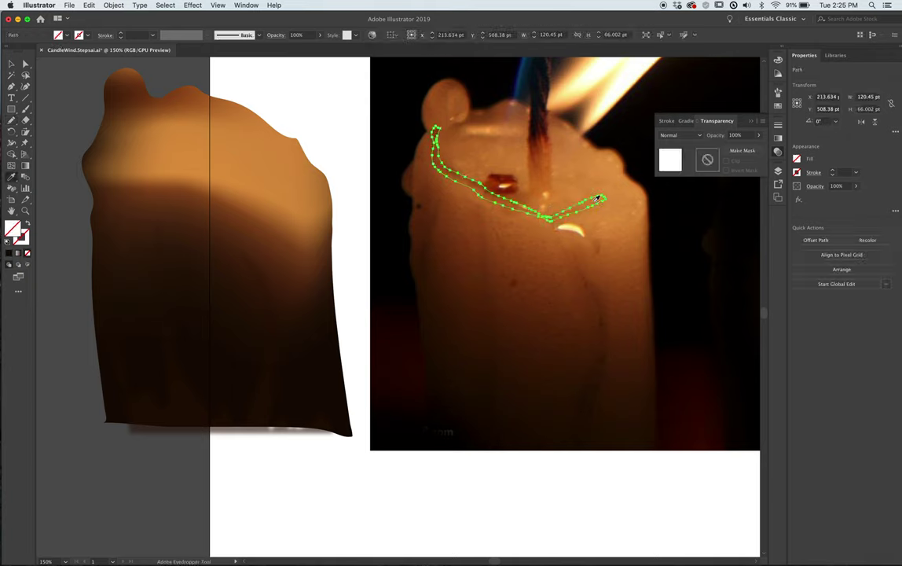
click(531, 182)
mouse_move(548, 218)
mouse_down()
mouse_move(331, 230)
mouse_move(264, 244)
mouse_up()
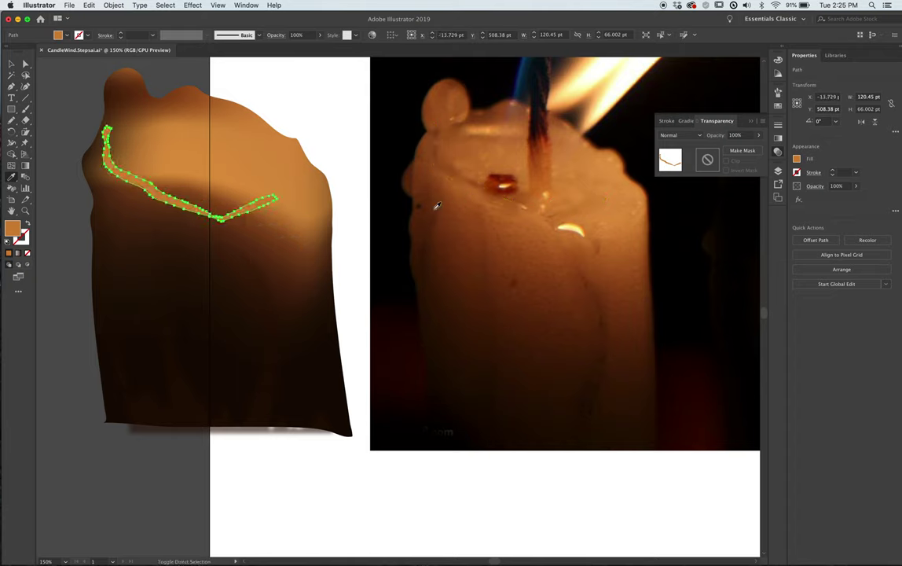
click(454, 166)
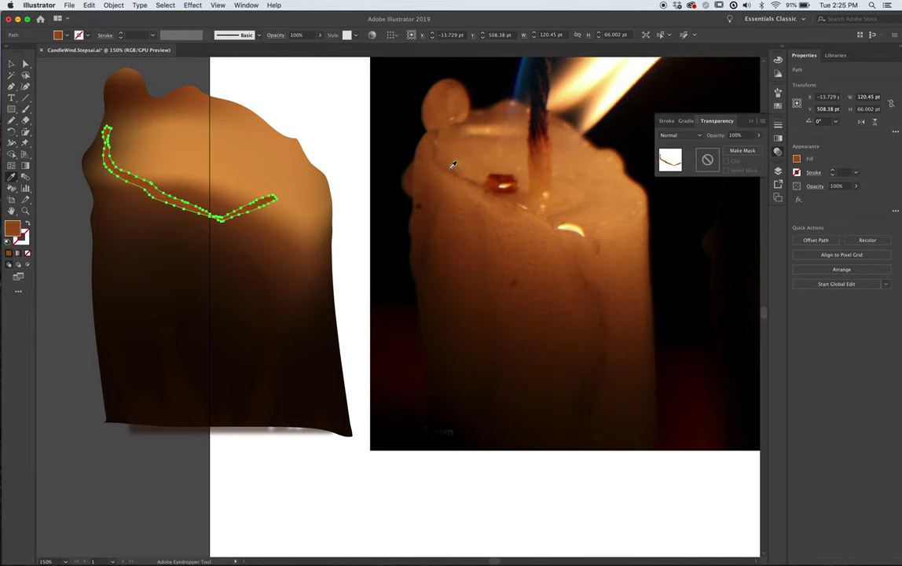
super+click(203, 123)
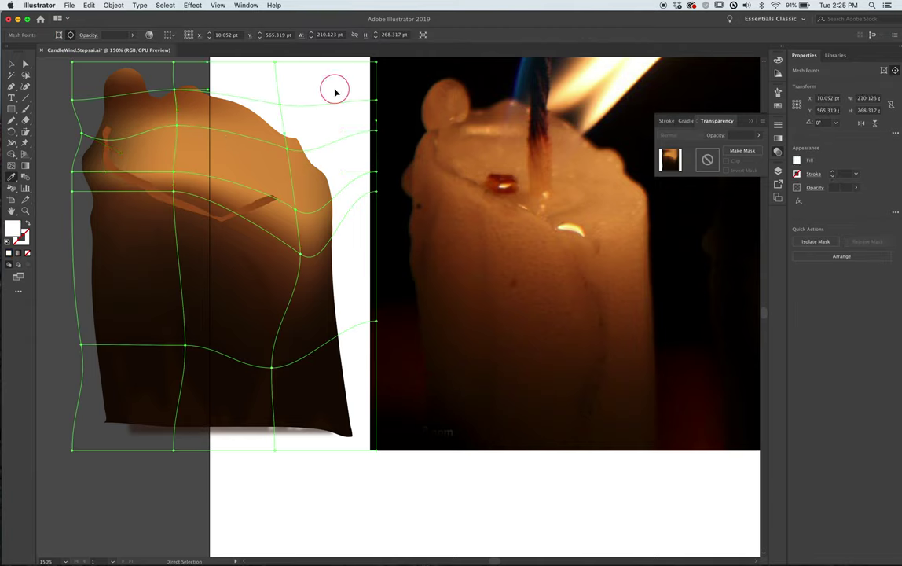
- Refill the wax-rim strand with a dark brown gradient sampled from the photo
key(super+shift+a)
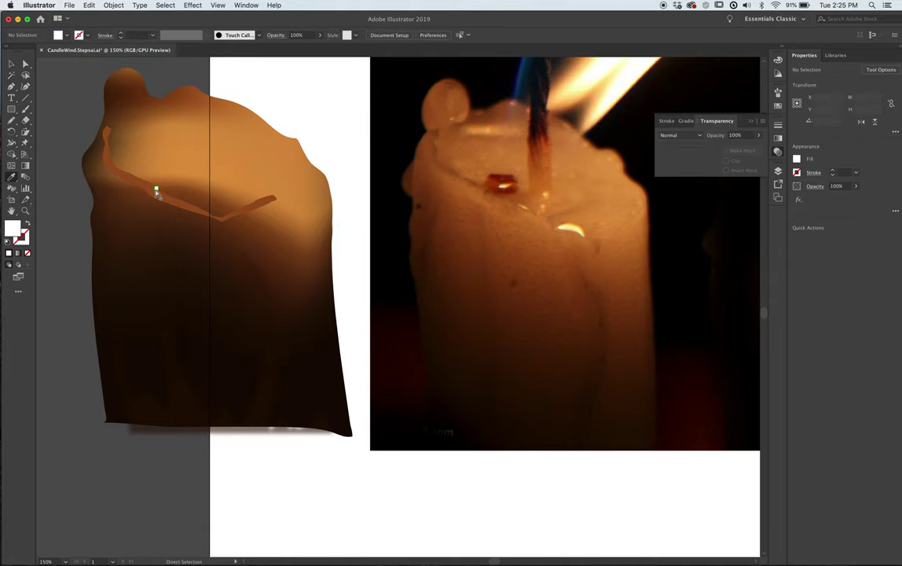
super+click(156, 191)
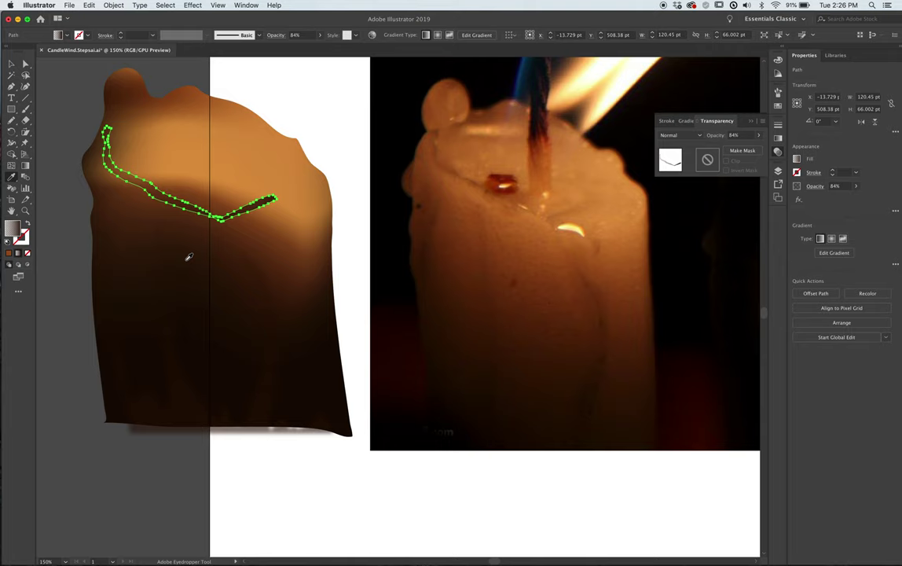
click(183, 257)
click(325, 282)
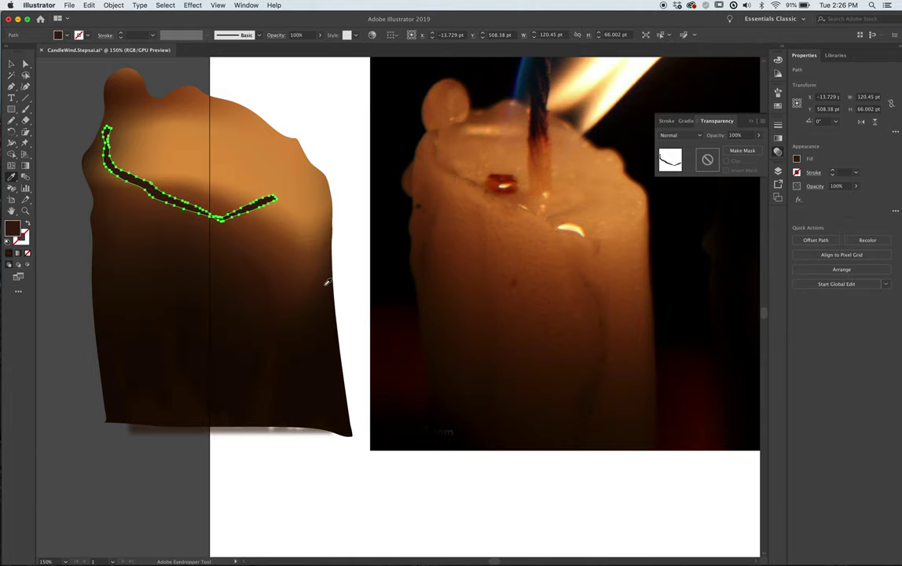
click(462, 394)
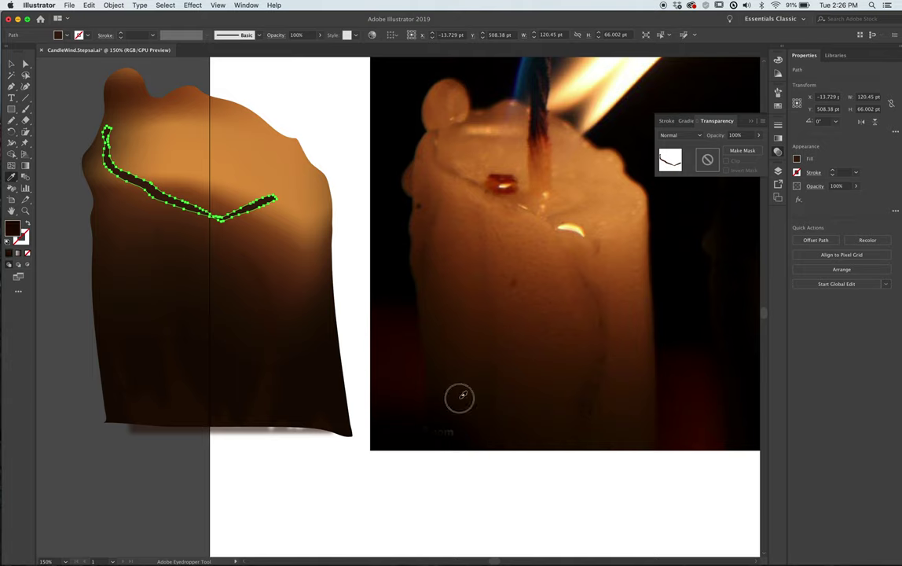
click(278, 391)
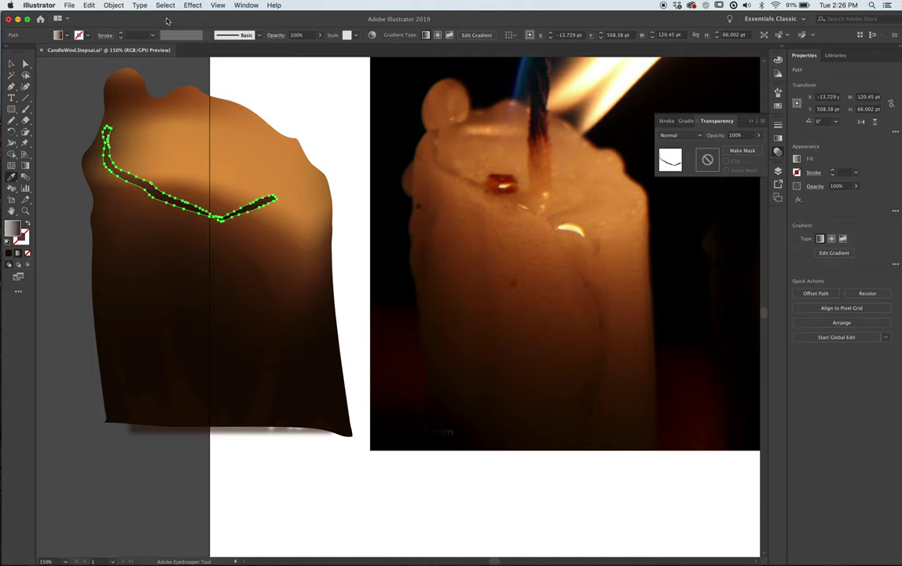
key(a)
click(286, 83)
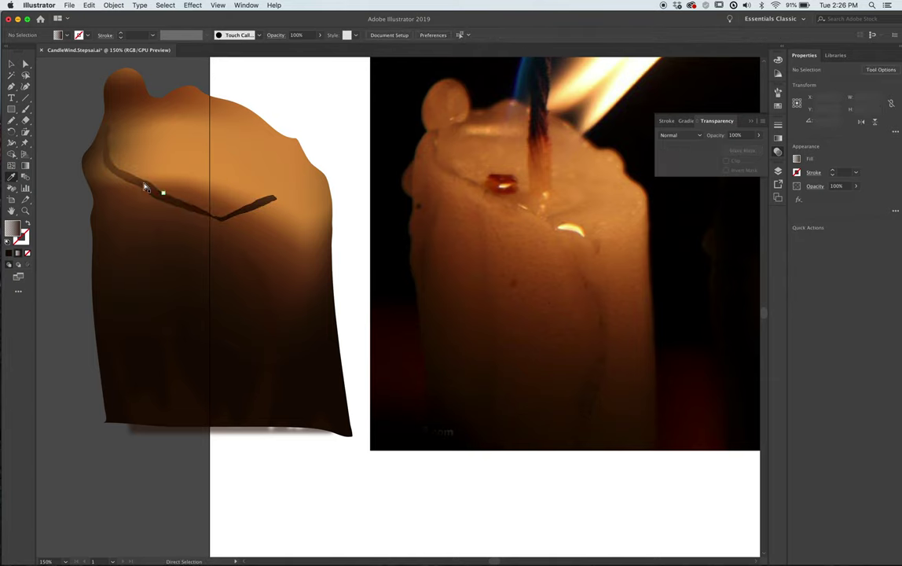
click(145, 189)
- Apply Effect > Blur > Gaussian Blur at 5.5-pixel radius to the wax-rim strand
click(166, 5)
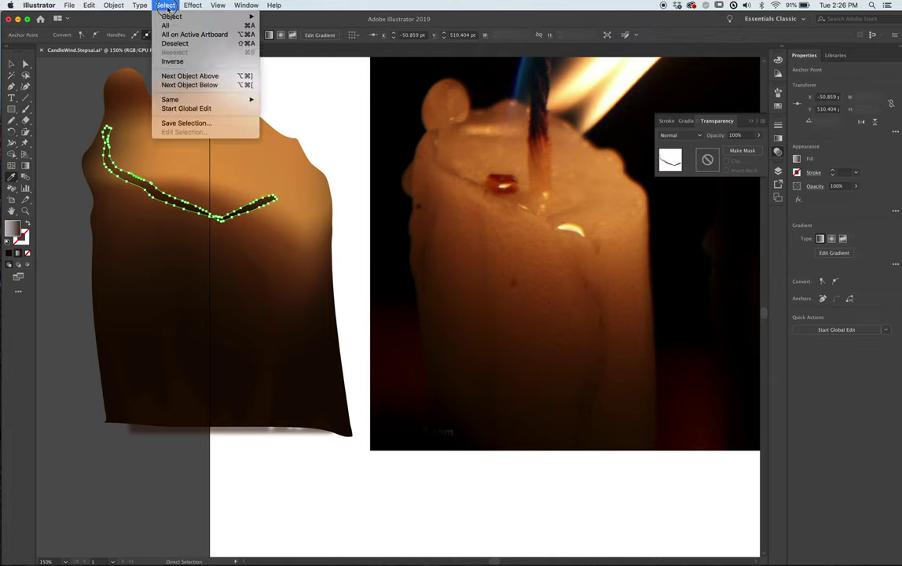
mouse_move(193, 6)
mouse_move(193, 185)
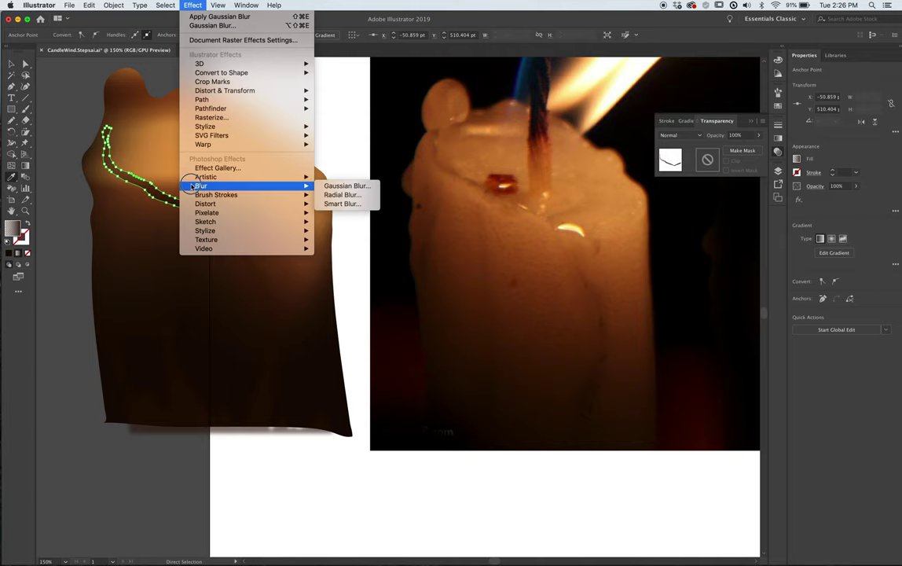
click(335, 186)
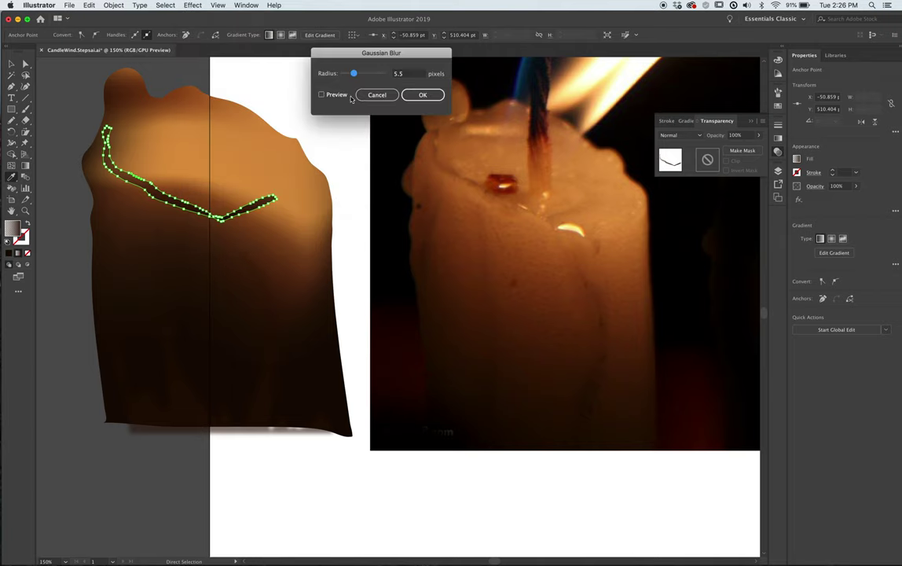
click(420, 95)
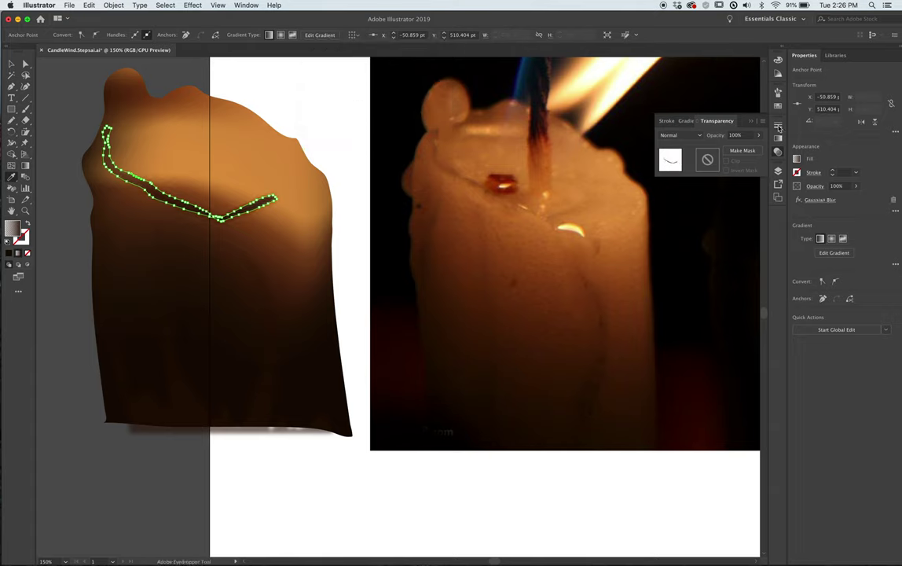
- Lower the blurred rim strand's opacity to 57% and preview it deselected
drag(759, 135, 743, 150)
click(334, 115)
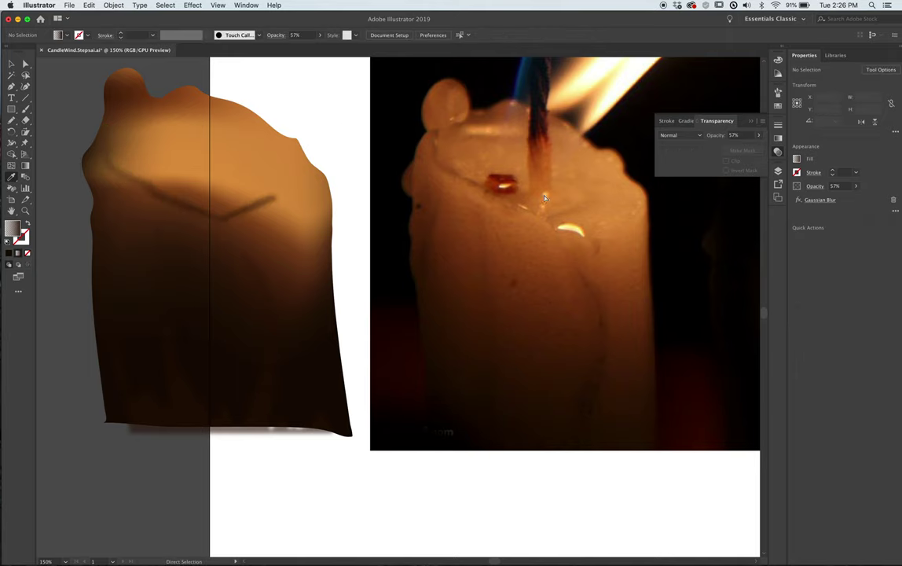
click(255, 206)
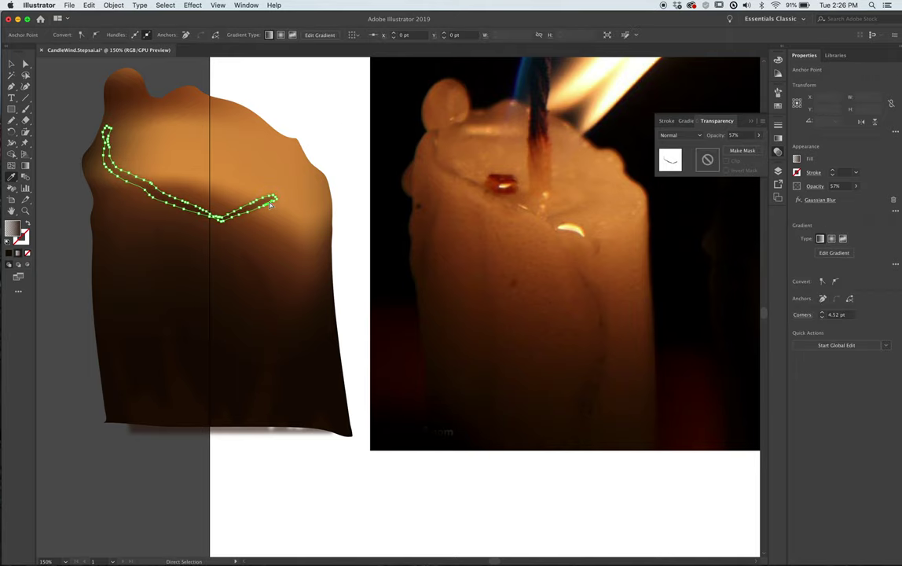
- Give the strand a solid fill and show the Color panel values in CMYK
click(778, 61)
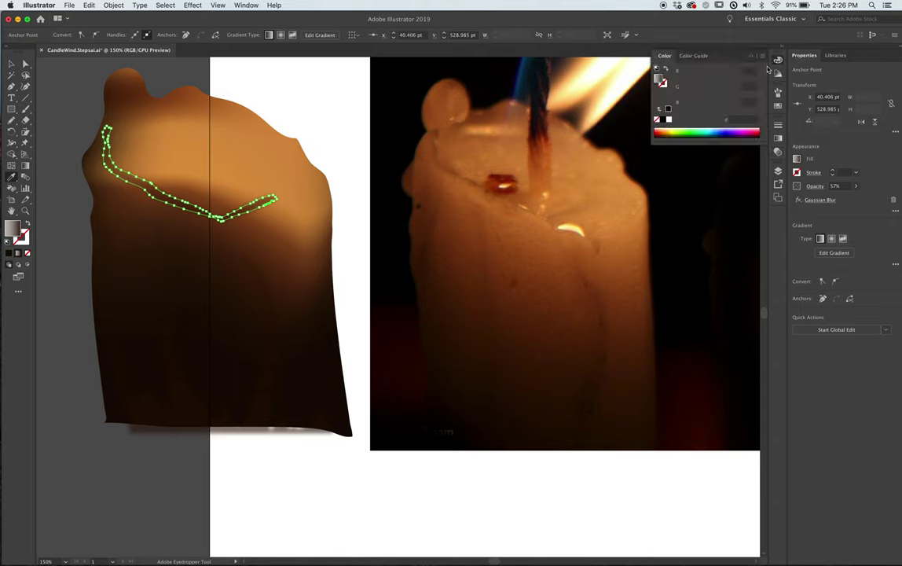
click(668, 111)
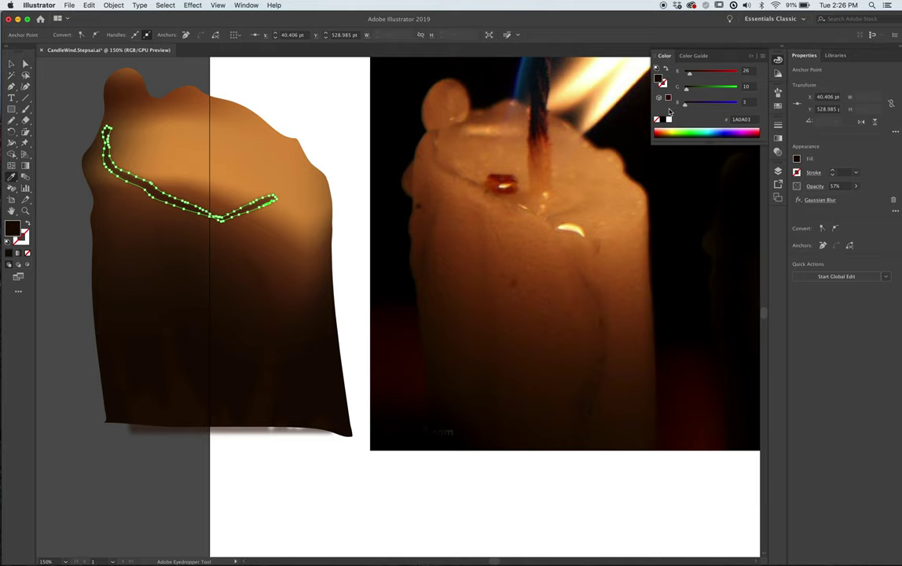
click(763, 56)
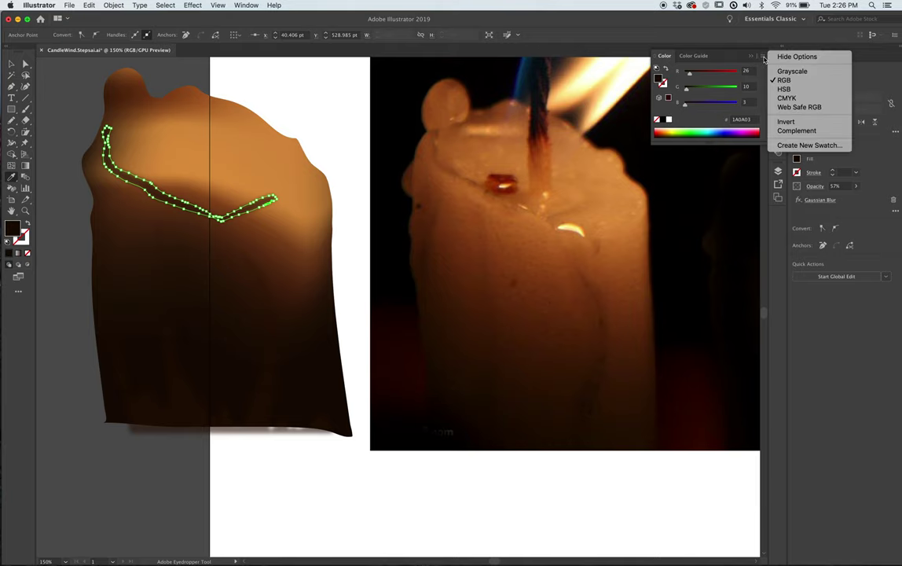
click(776, 99)
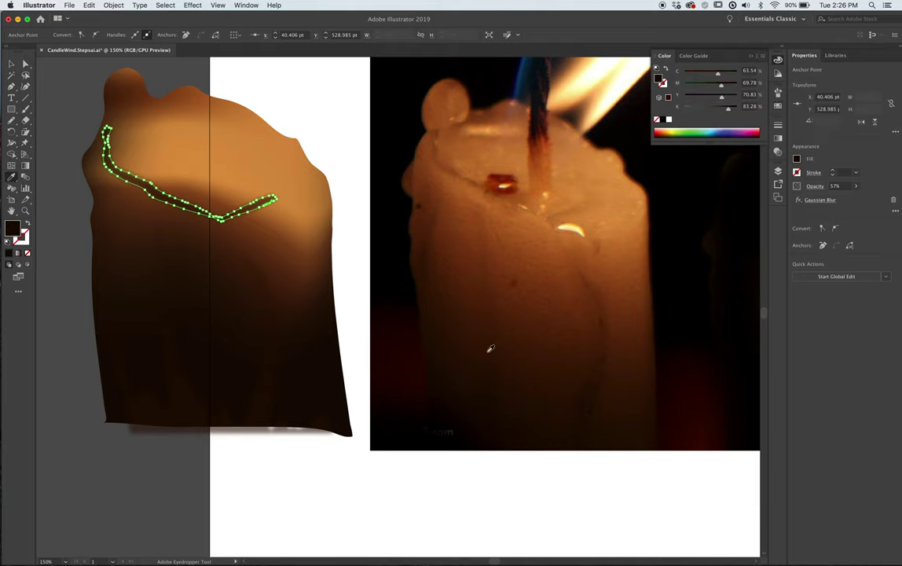
- Sample a very dark brown from the photo, CMYK 51.09/75.27/78.72/75.02
click(463, 169)
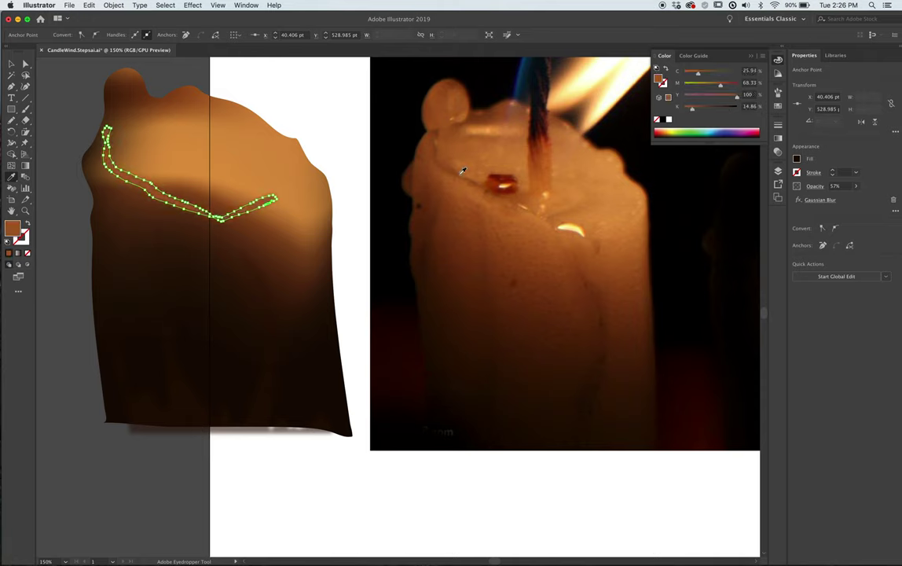
drag(457, 170, 471, 174)
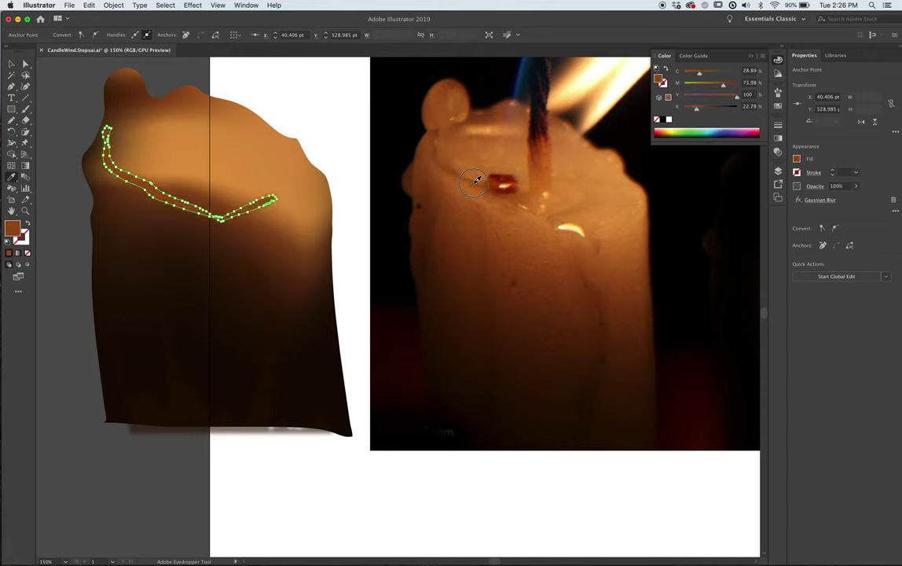
click(435, 327)
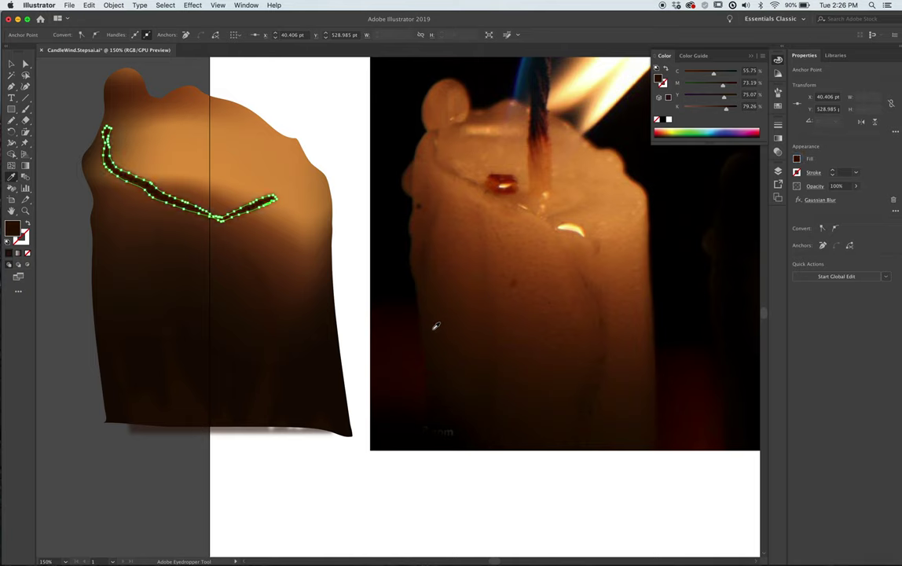
click(435, 298)
- Start adding a second Gaussian Blur to the strand, then cancel it
click(195, 5)
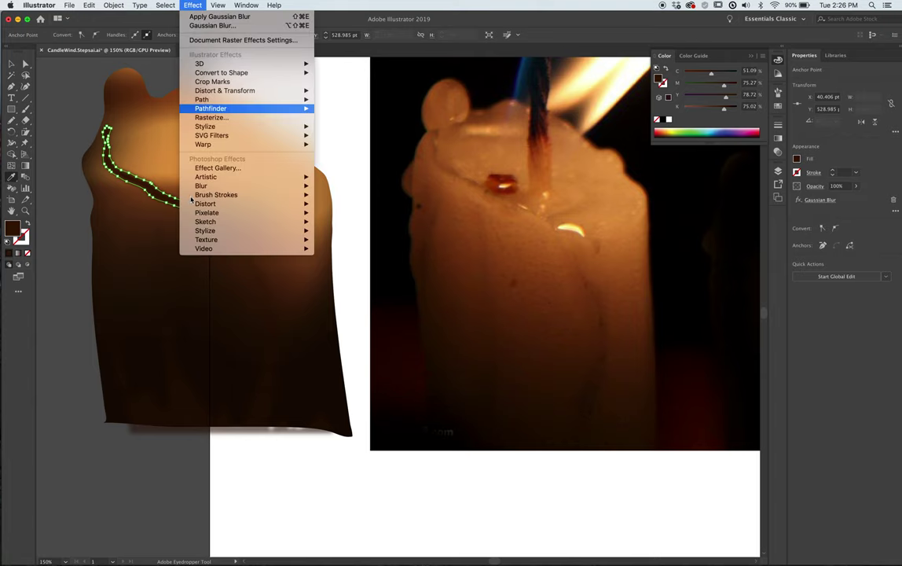
mouse_move(203, 187)
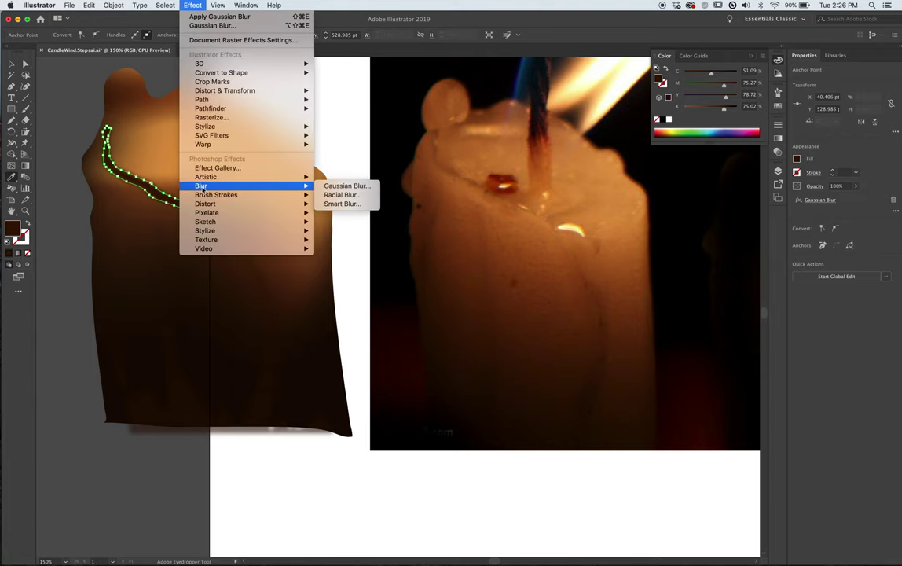
click(346, 185)
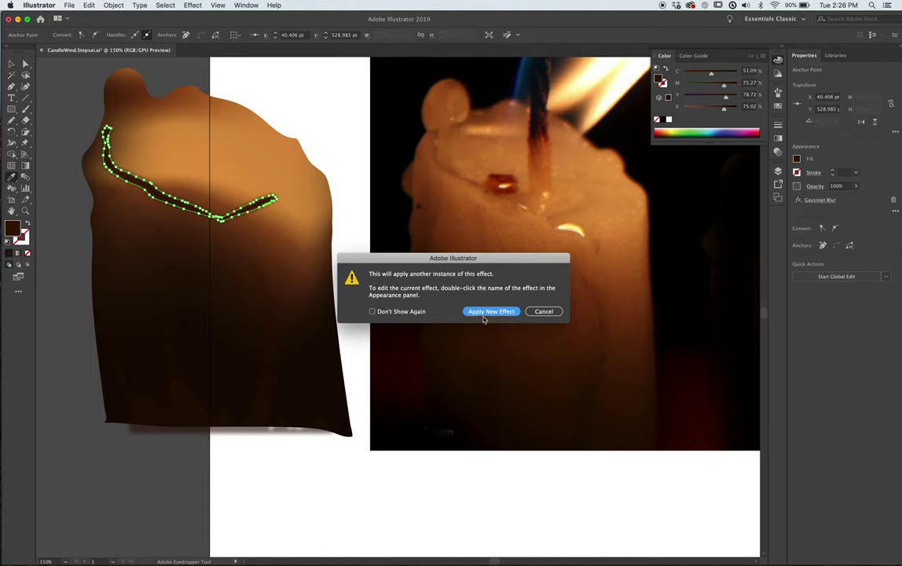
click(543, 312)
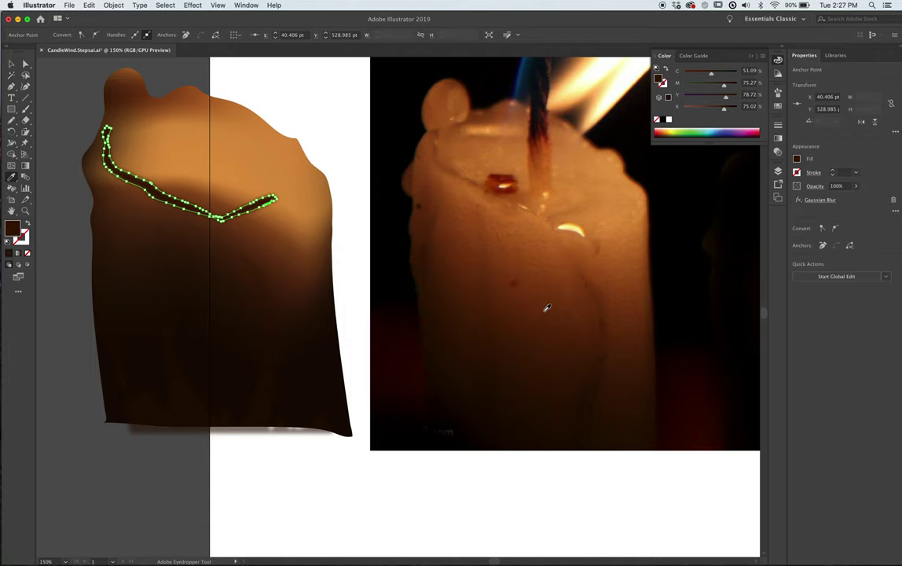
- Raise the strand's existing Gaussian Blur radius from 5.5 to 9.7 pixels
click(246, 6)
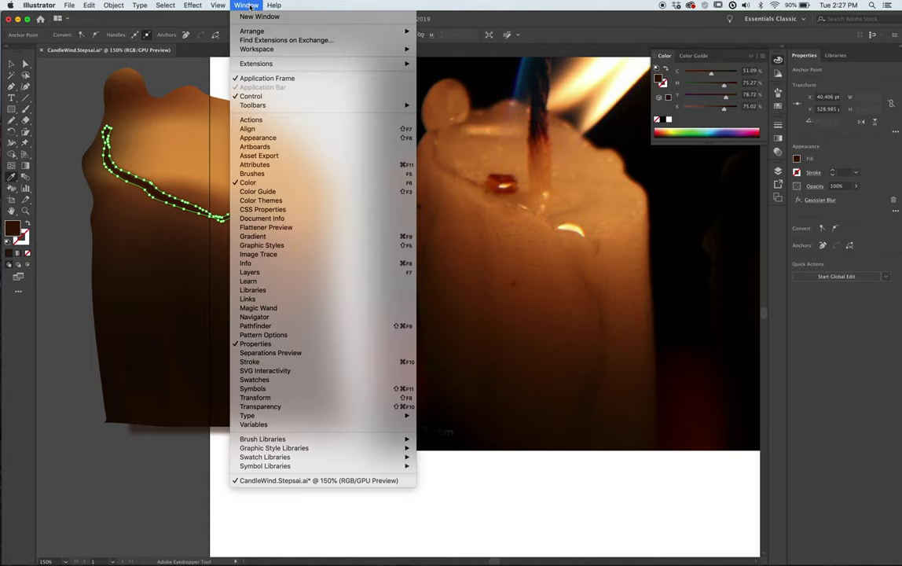
click(245, 138)
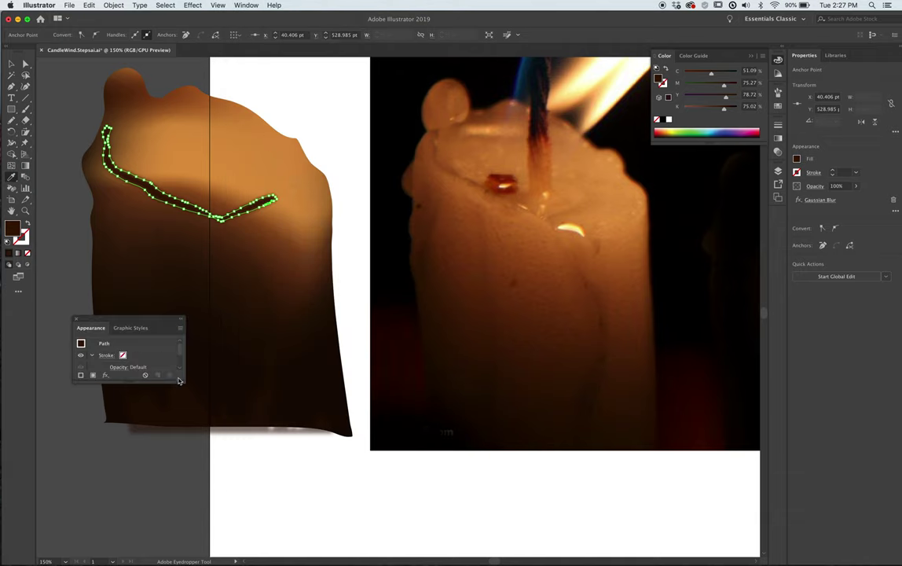
drag(217, 448, 233, 470)
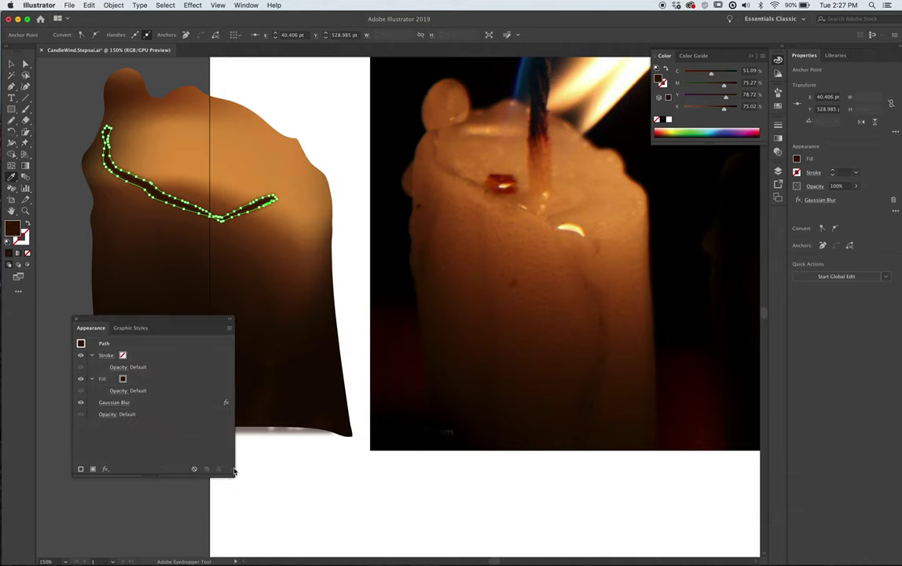
click(124, 403)
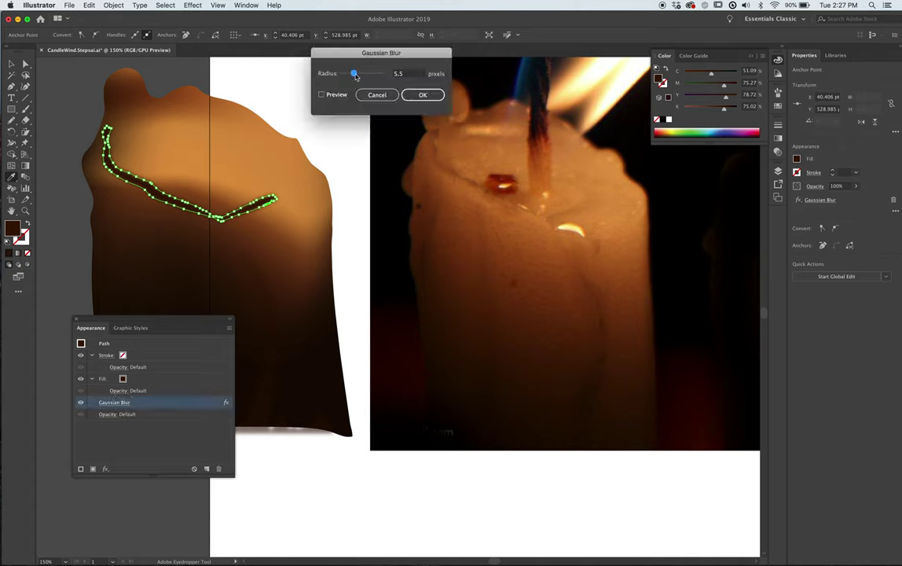
drag(355, 75, 361, 74)
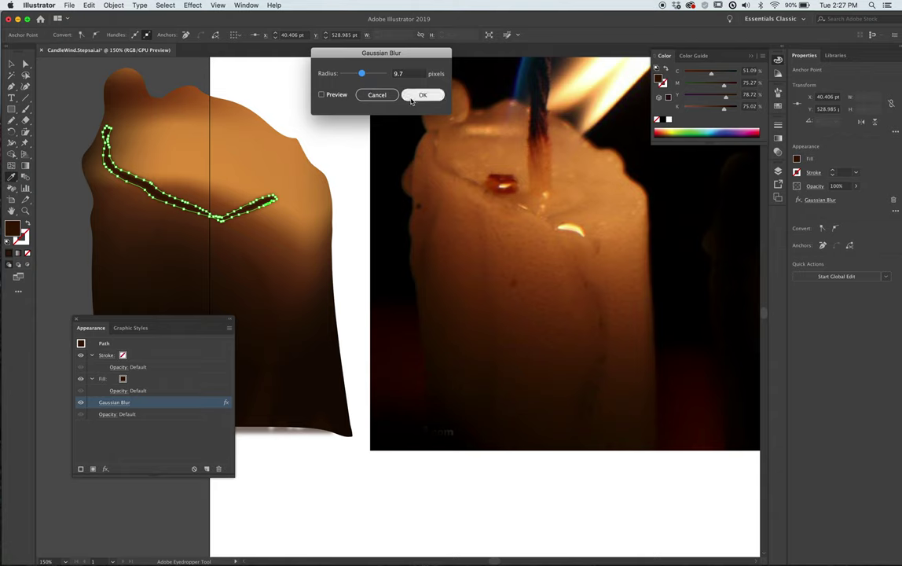
click(412, 96)
- Lower the blurred shadow strand's opacity to 67%, then further to 48%
click(12, 64)
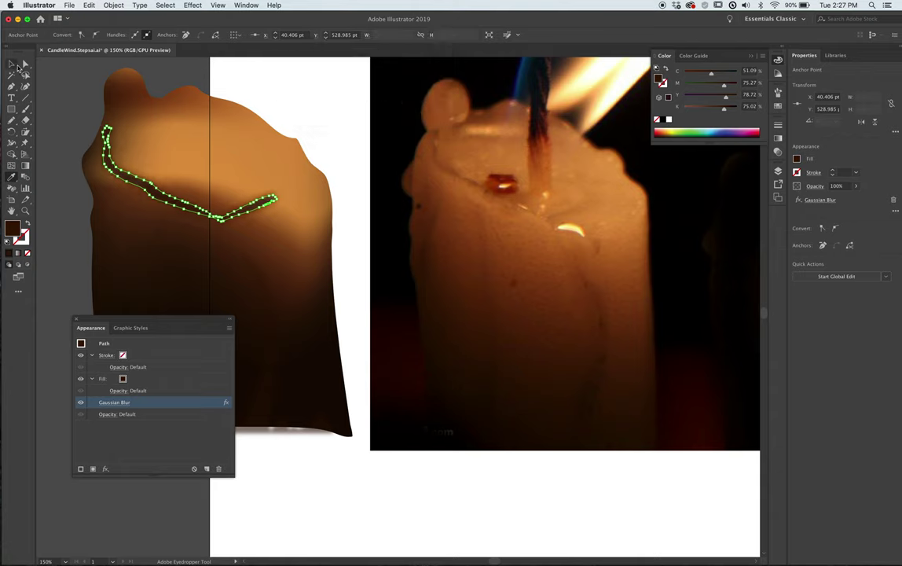
click(37, 70)
click(156, 201)
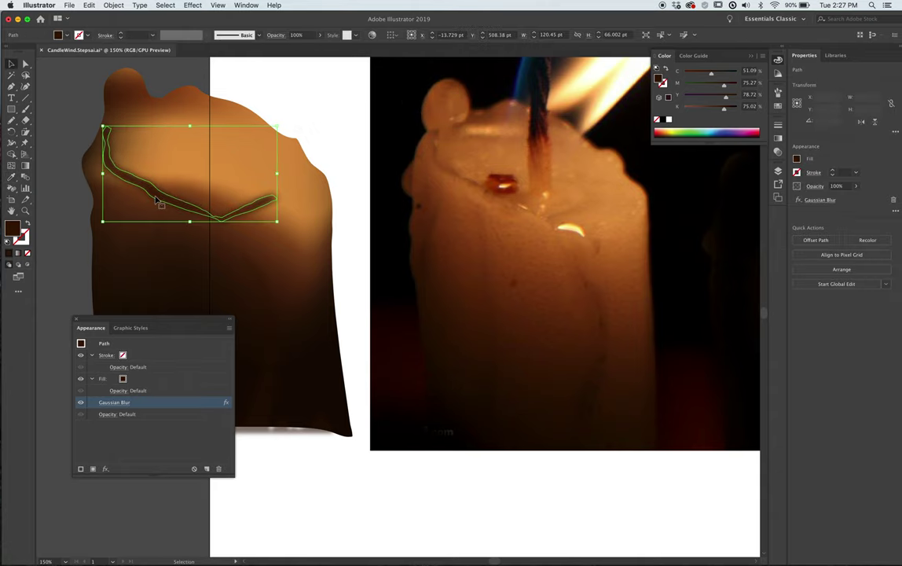
click(780, 149)
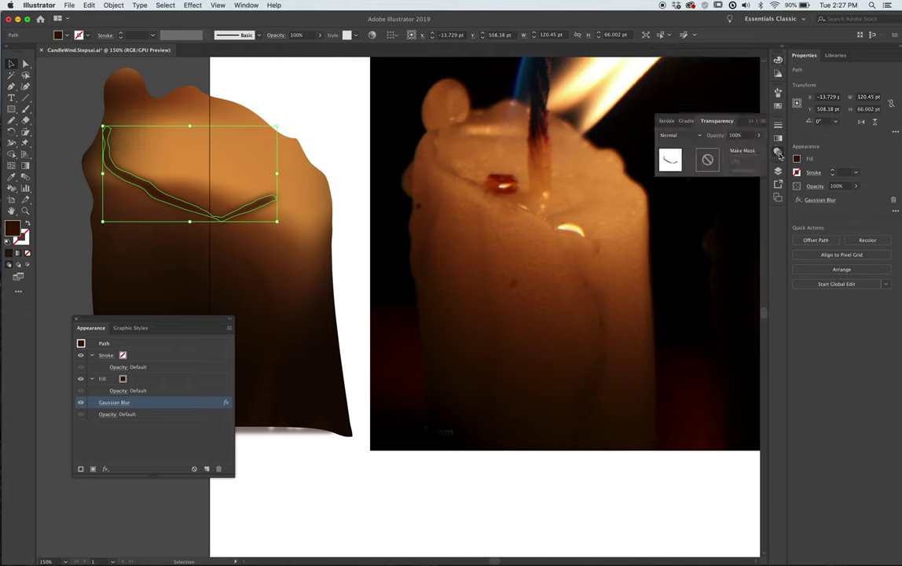
click(746, 147)
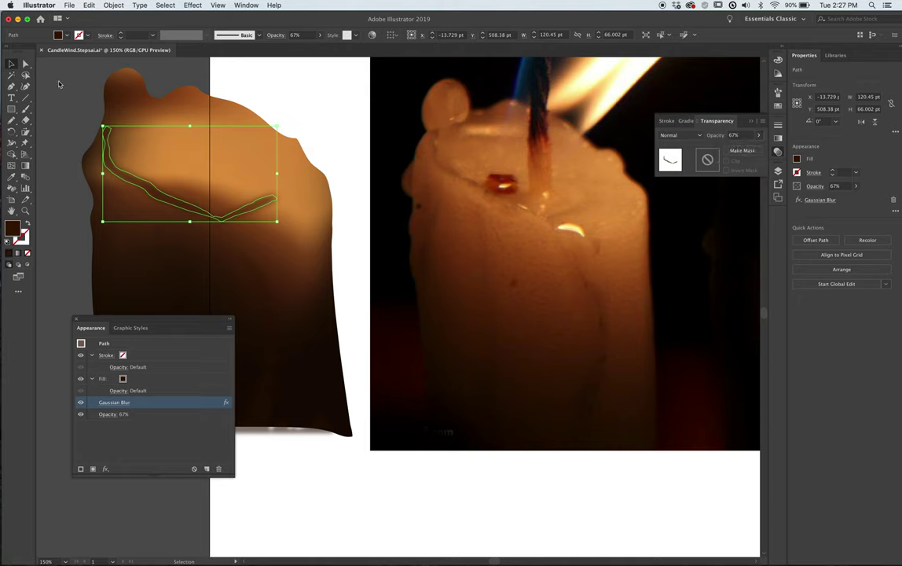
click(247, 89)
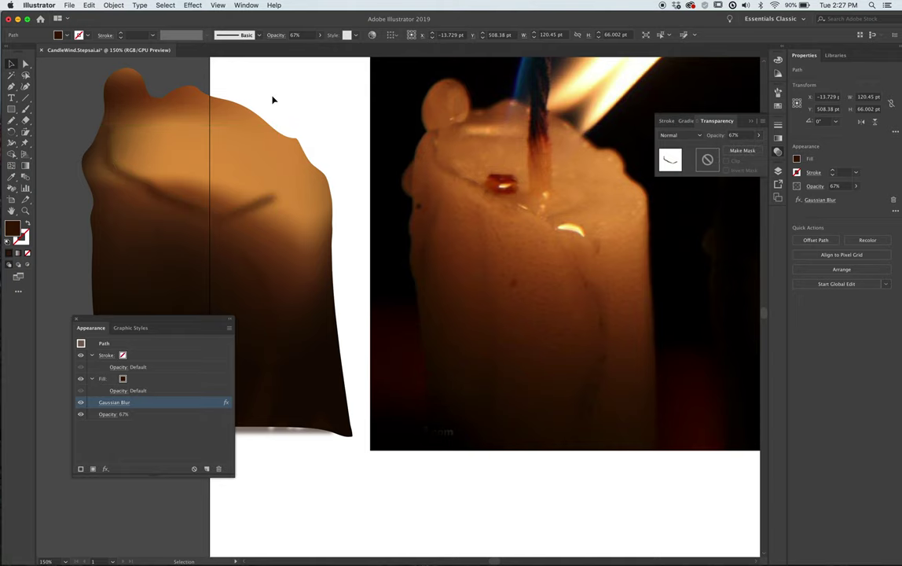
click(272, 197)
click(760, 136)
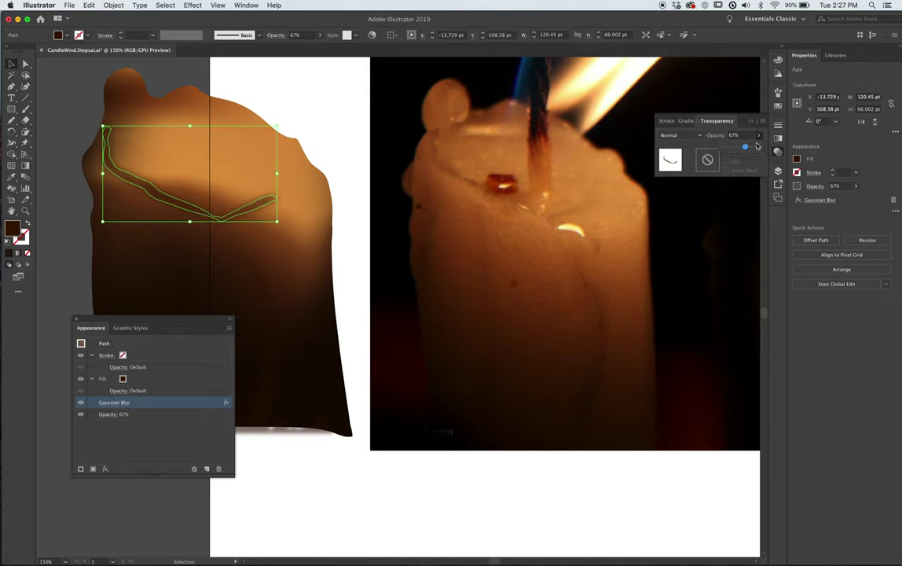
drag(743, 148, 739, 148)
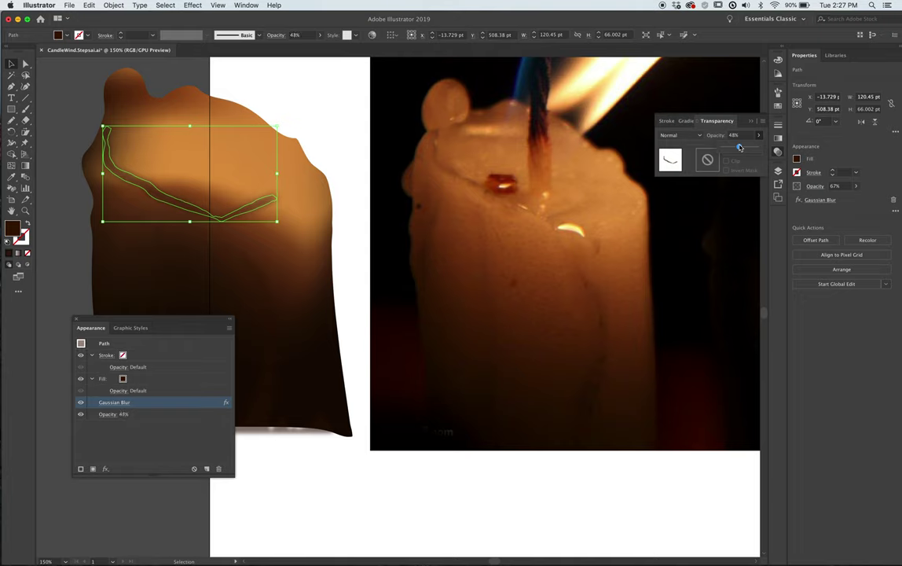
- Redraw the strand's right end with the Pencil, making it 119.879 pt wide
click(11, 120)
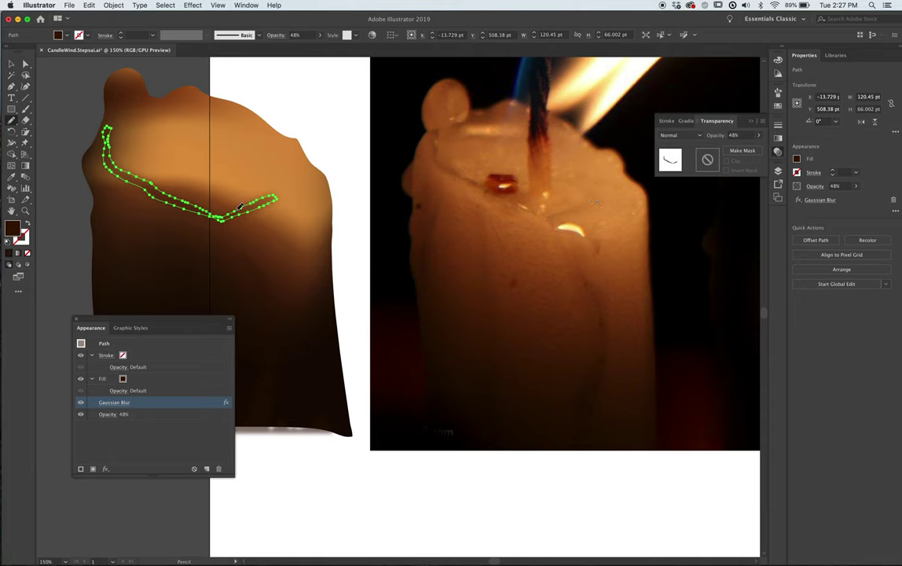
click(262, 203)
drag(266, 200, 276, 200)
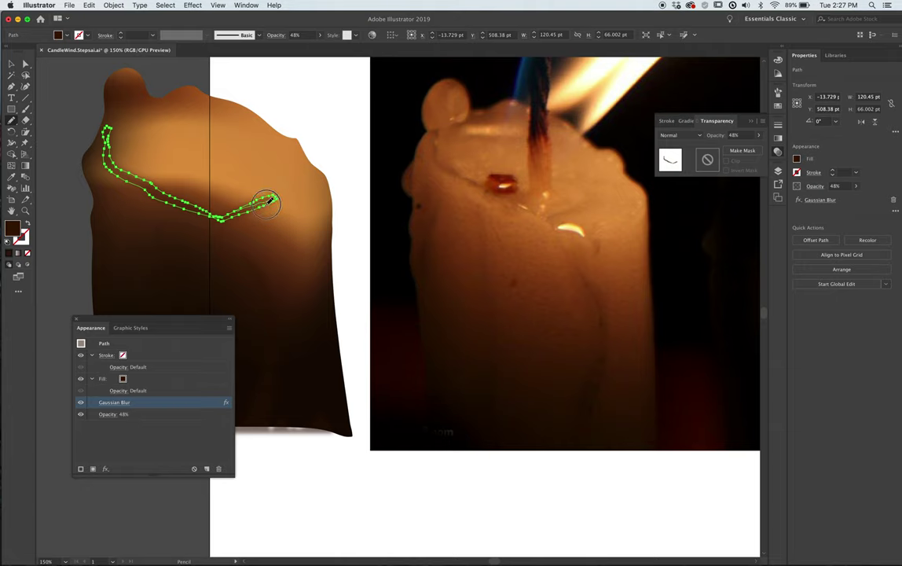
super+click(333, 130)
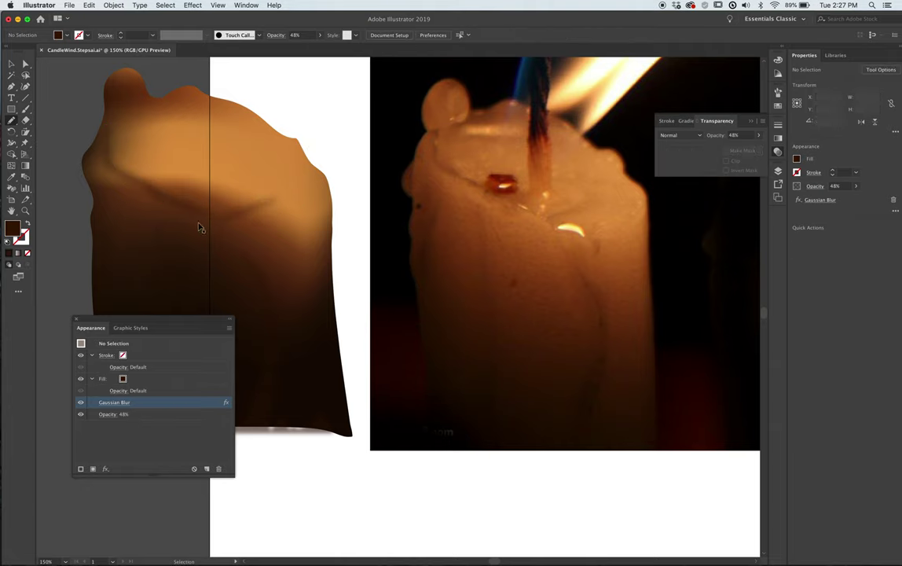
- Drag two candle-body mesh points to curve the shading down beneath the rim
click(198, 199)
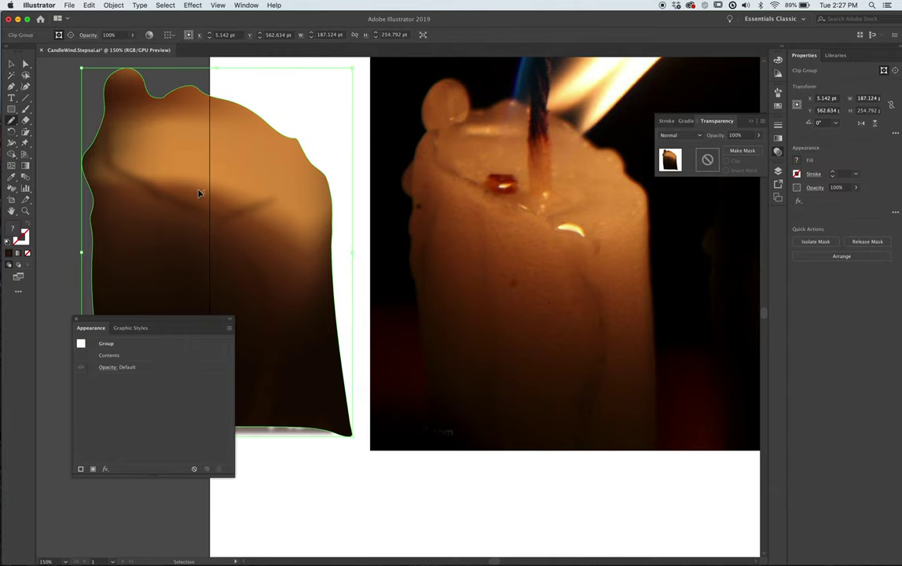
key(a)
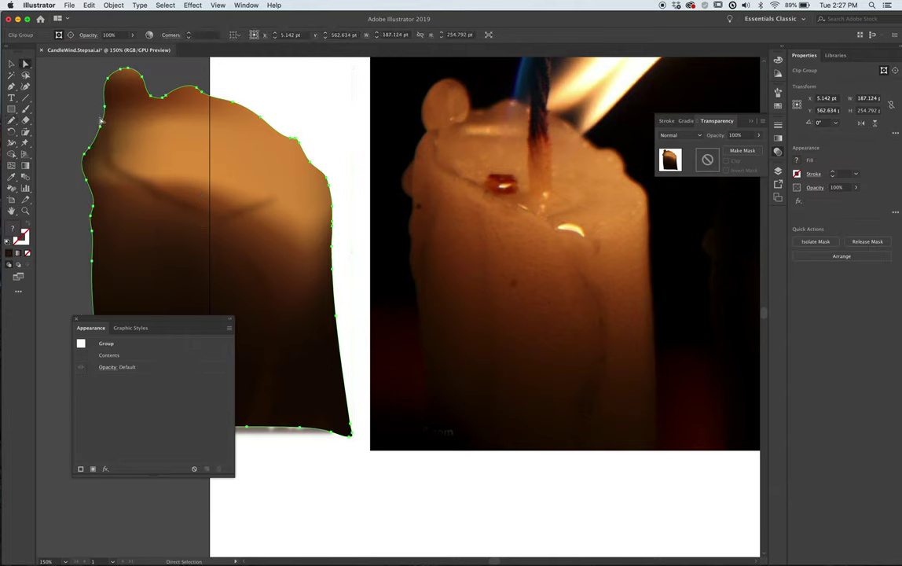
click(220, 199)
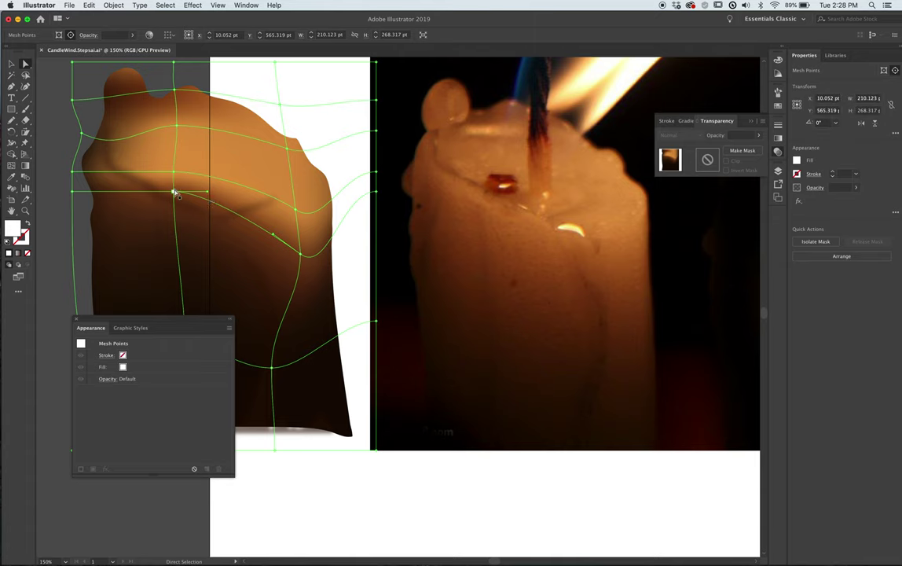
click(173, 191)
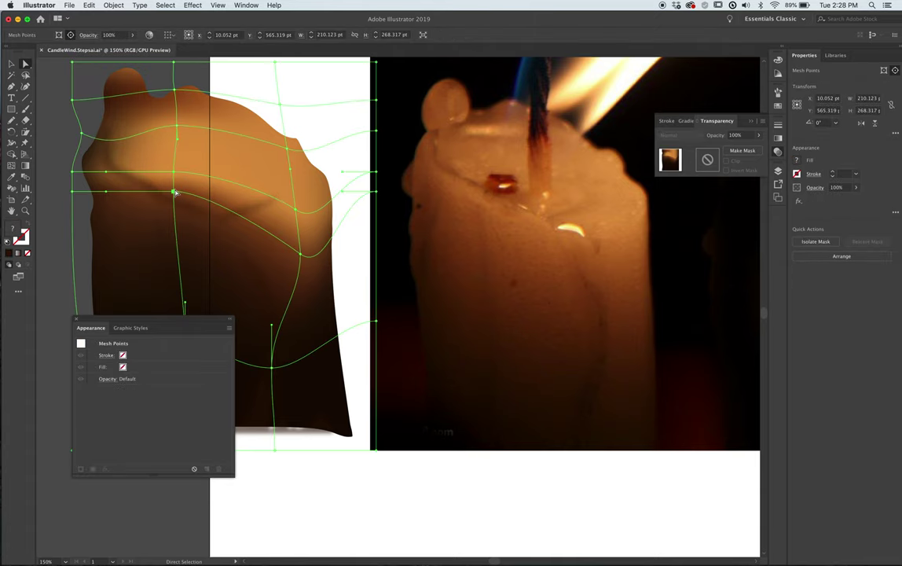
drag(174, 191, 226, 244)
click(300, 254)
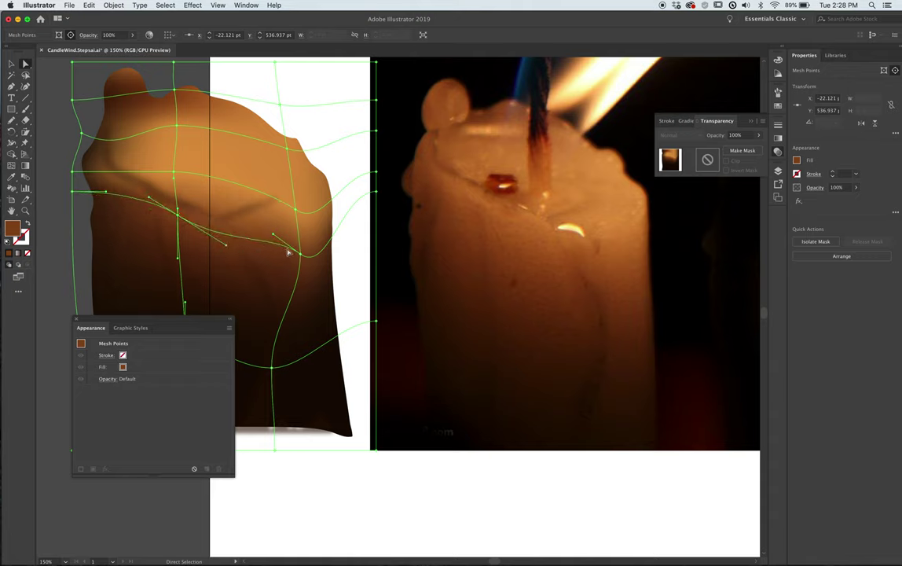
drag(303, 260, 260, 216)
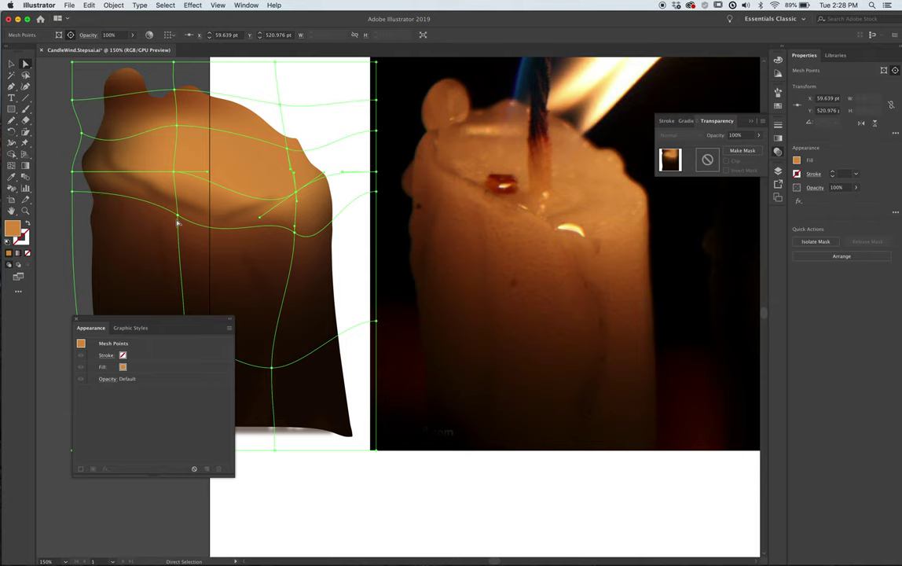
- Bend the mesh curve near the rim's right end up and rightward
click(177, 218)
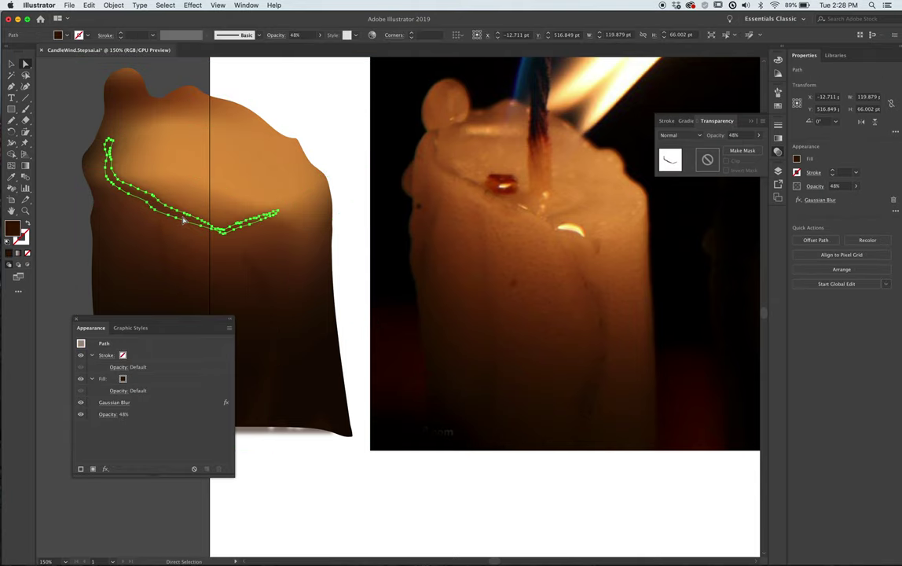
key(a)
click(250, 236)
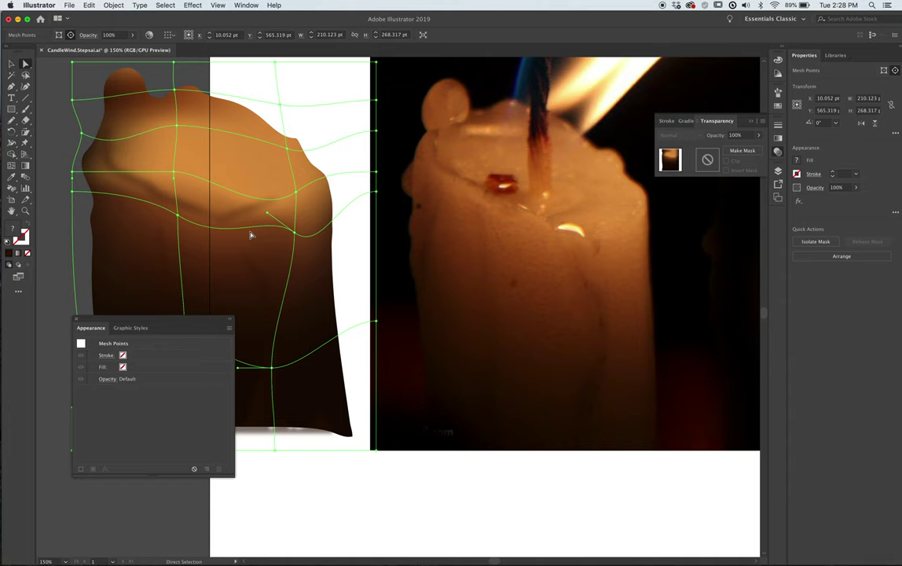
click(295, 234)
click(295, 235)
drag(322, 257, 333, 222)
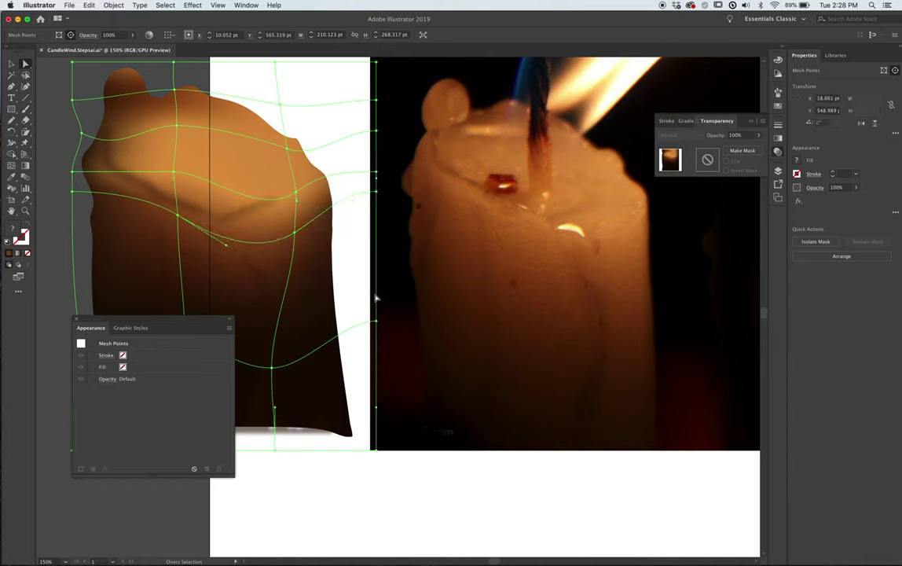
- Deselect the mesh and zoom out to see the whole drawing
click(329, 477)
key(z)
alt+click(471, 315)
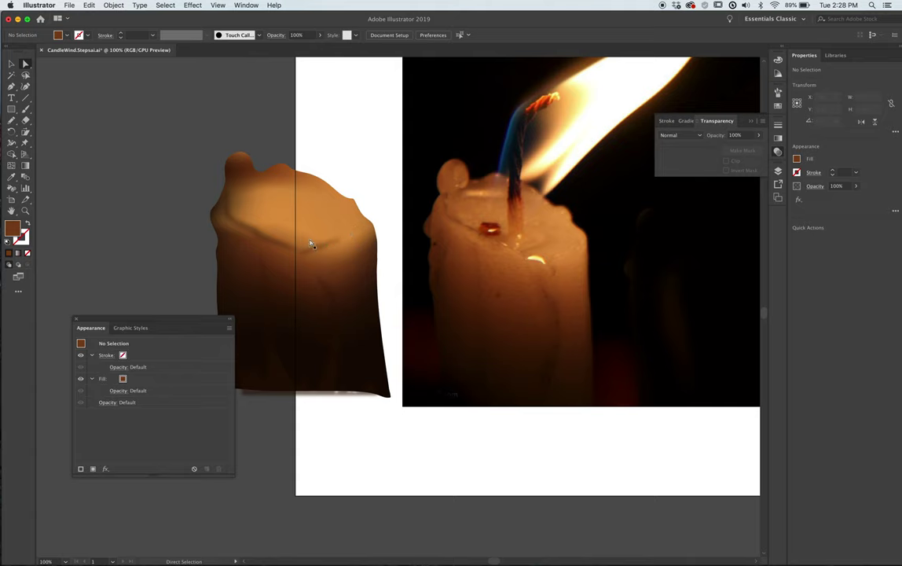
- Move the reference photo and sketch away from the candle, then zoom in on the drawing
drag(148, 315, 660, 383)
mouse_move(297, 132)
mouse_down()
mouse_move(390, 419)
mouse_move(375, 378)
mouse_move(199, 353)
mouse_move(217, 354)
mouse_up()
click(228, 423)
drag(125, 214, 209, 212)
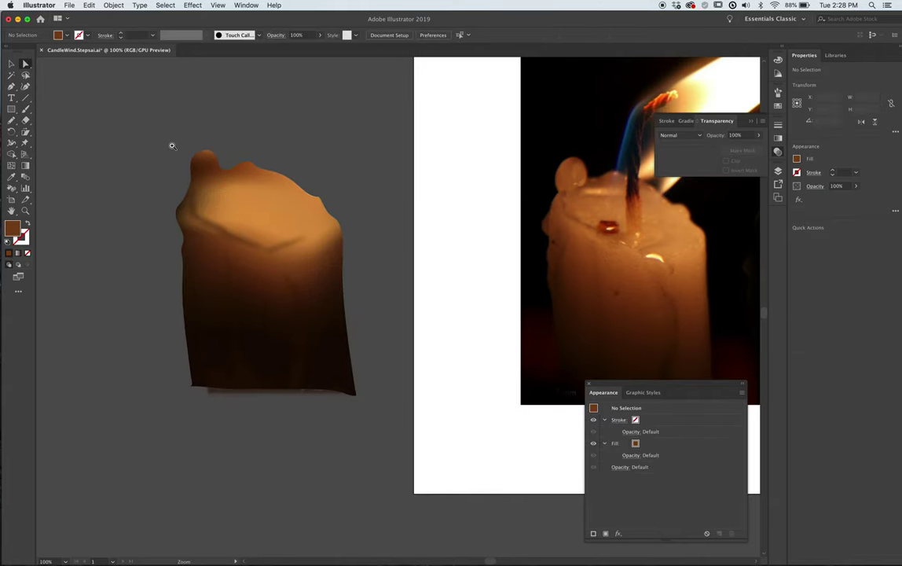
mouse_move(150, 121)
mouse_down()
mouse_move(311, 311)
mouse_move(361, 389)
mouse_up()
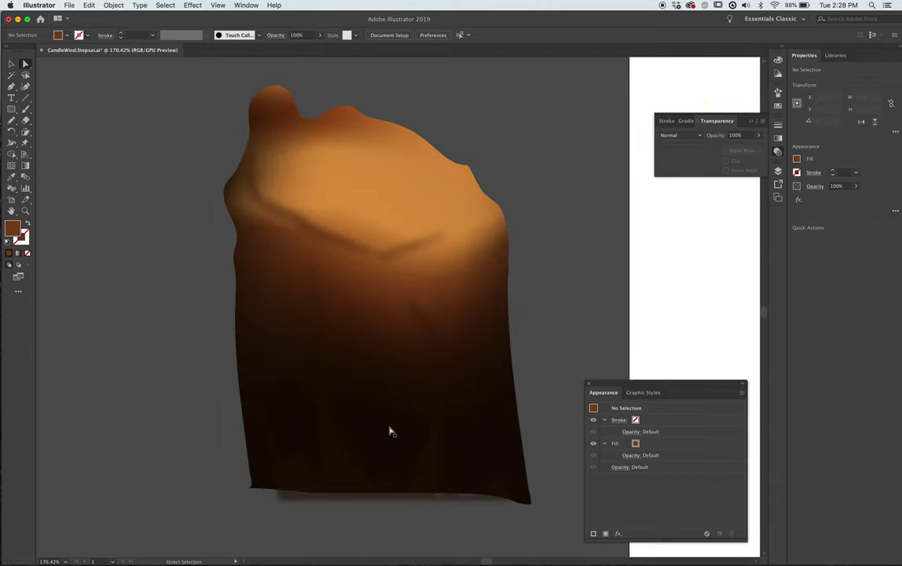